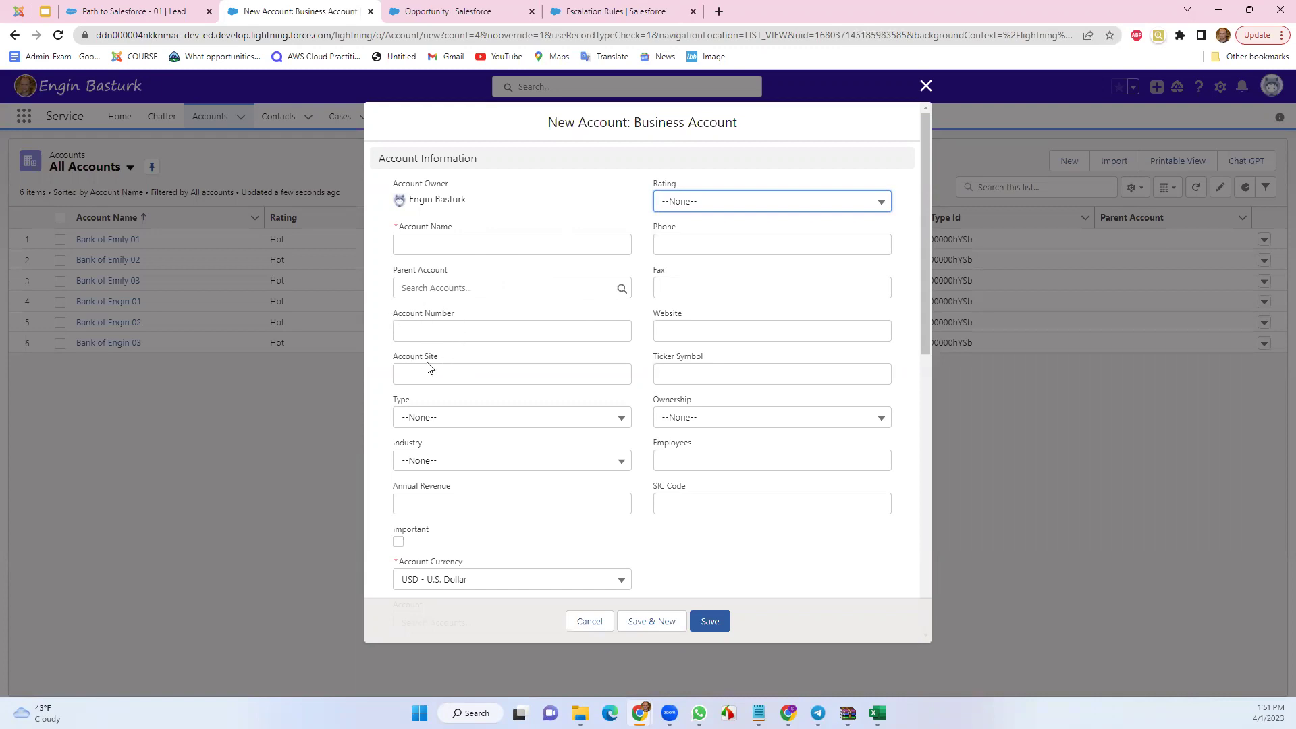
left_click(451, 418)
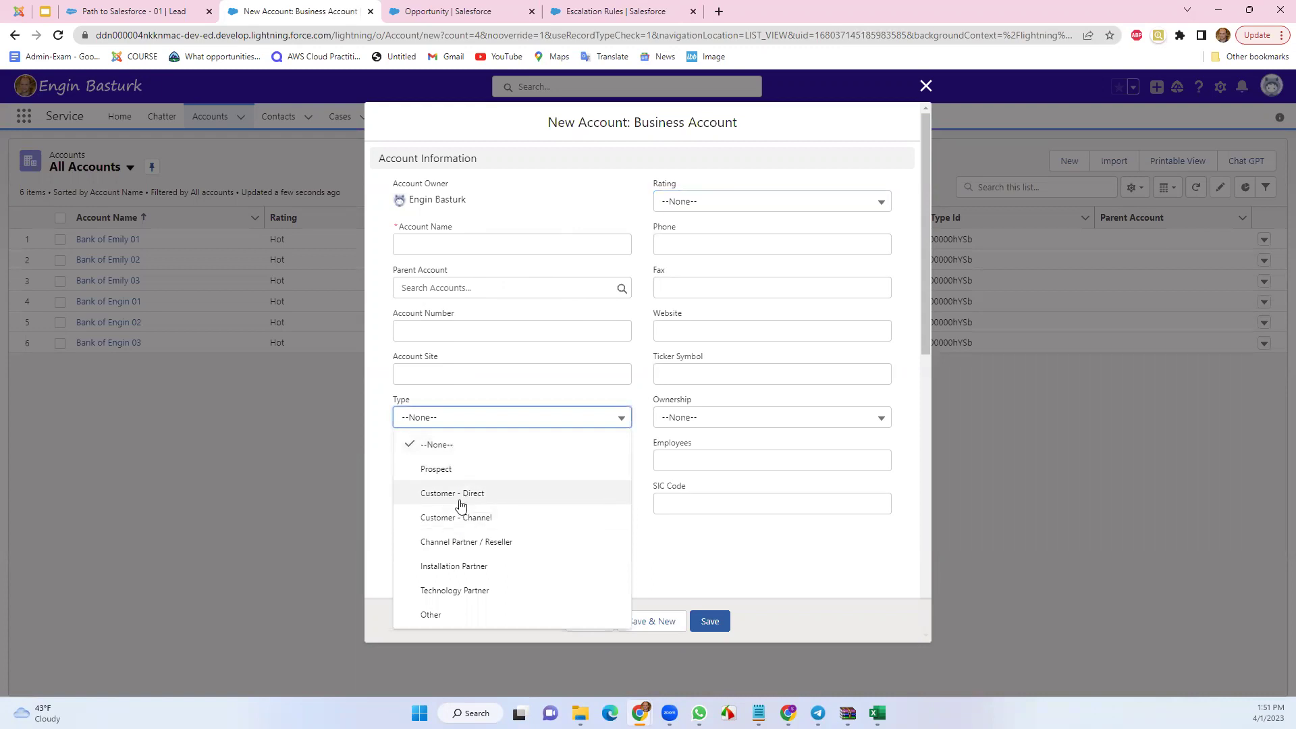
left_click(486, 410)
scroll(500, 434, "down", 1)
left_click(437, 402)
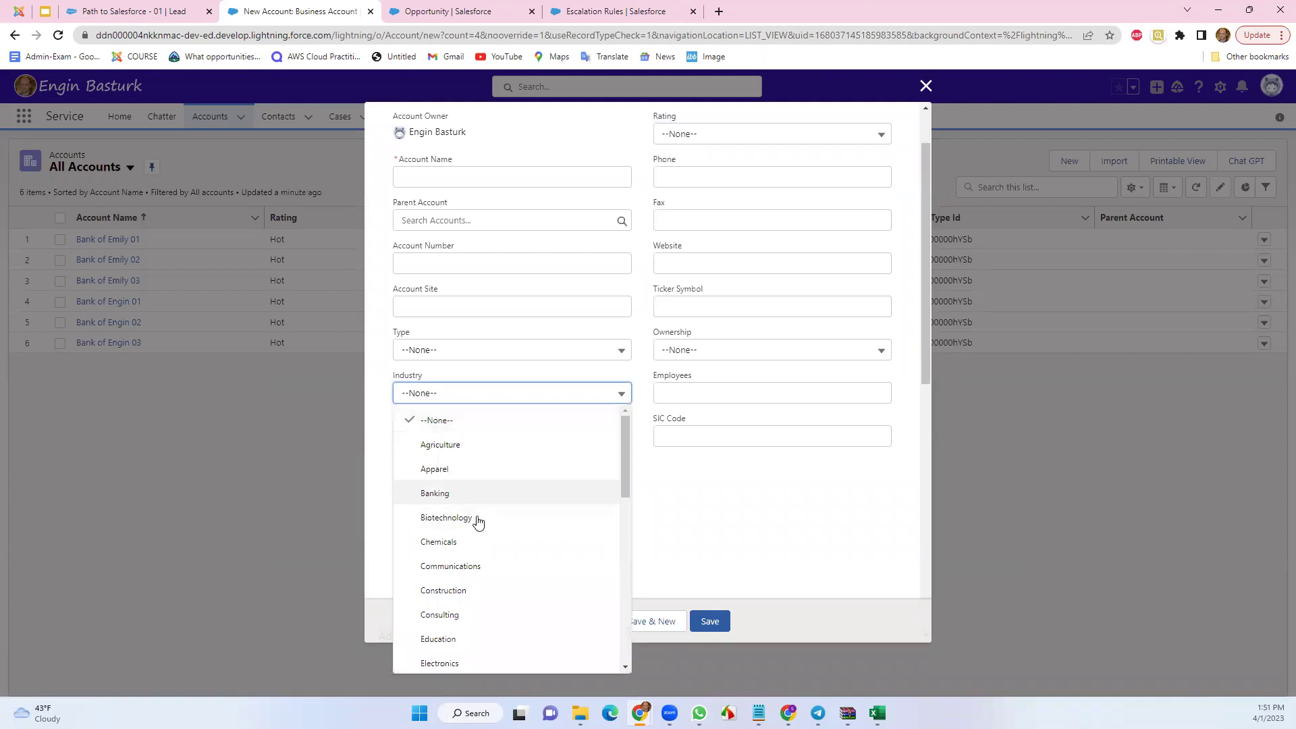
scroll(506, 571, "down", 4)
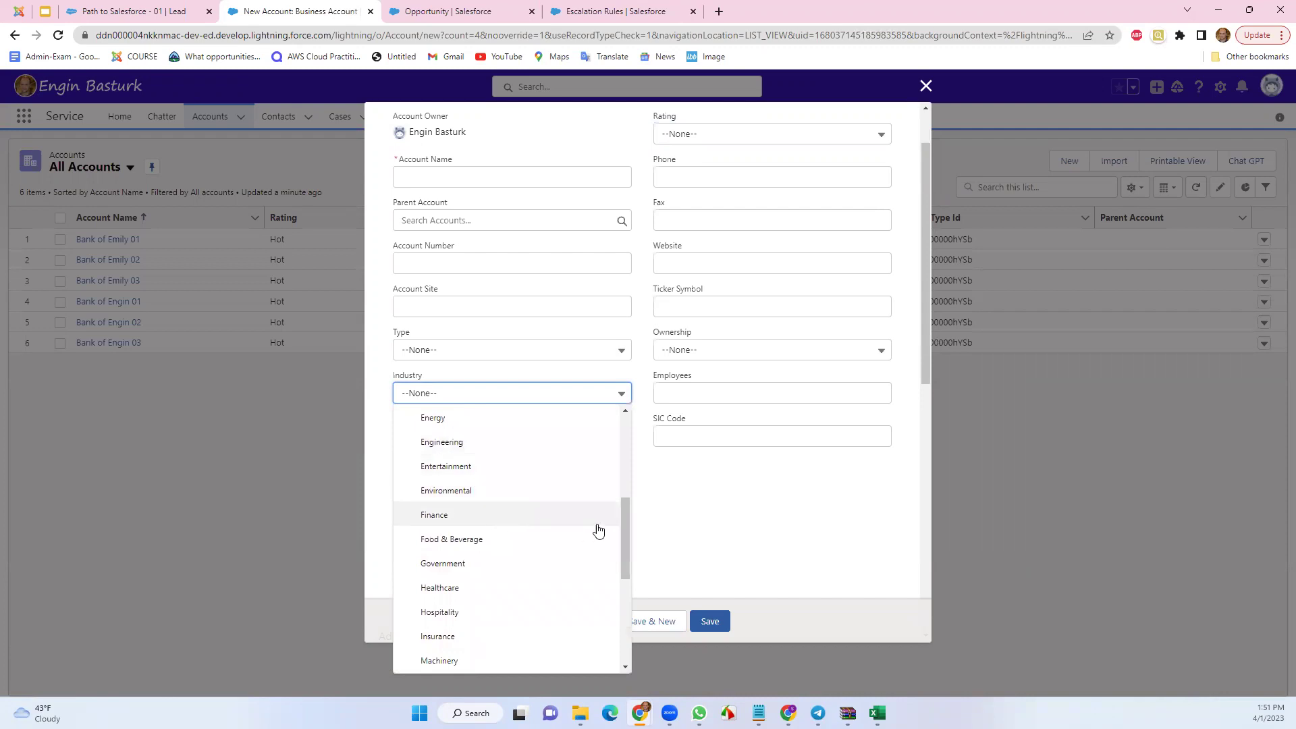
mouse_move(627, 525)
left_mouse_down()
mouse_move(608, 578)
mouse_move(611, 631)
left_mouse_up()
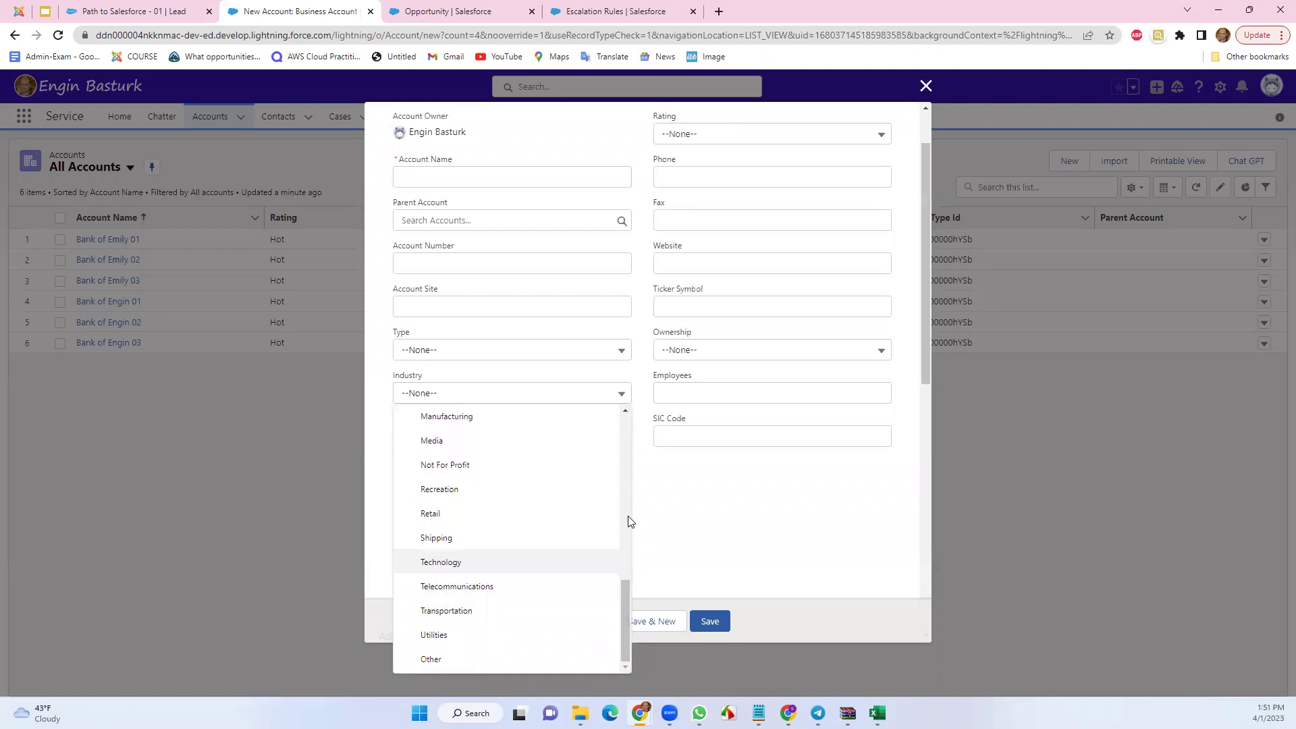
left_click(675, 472)
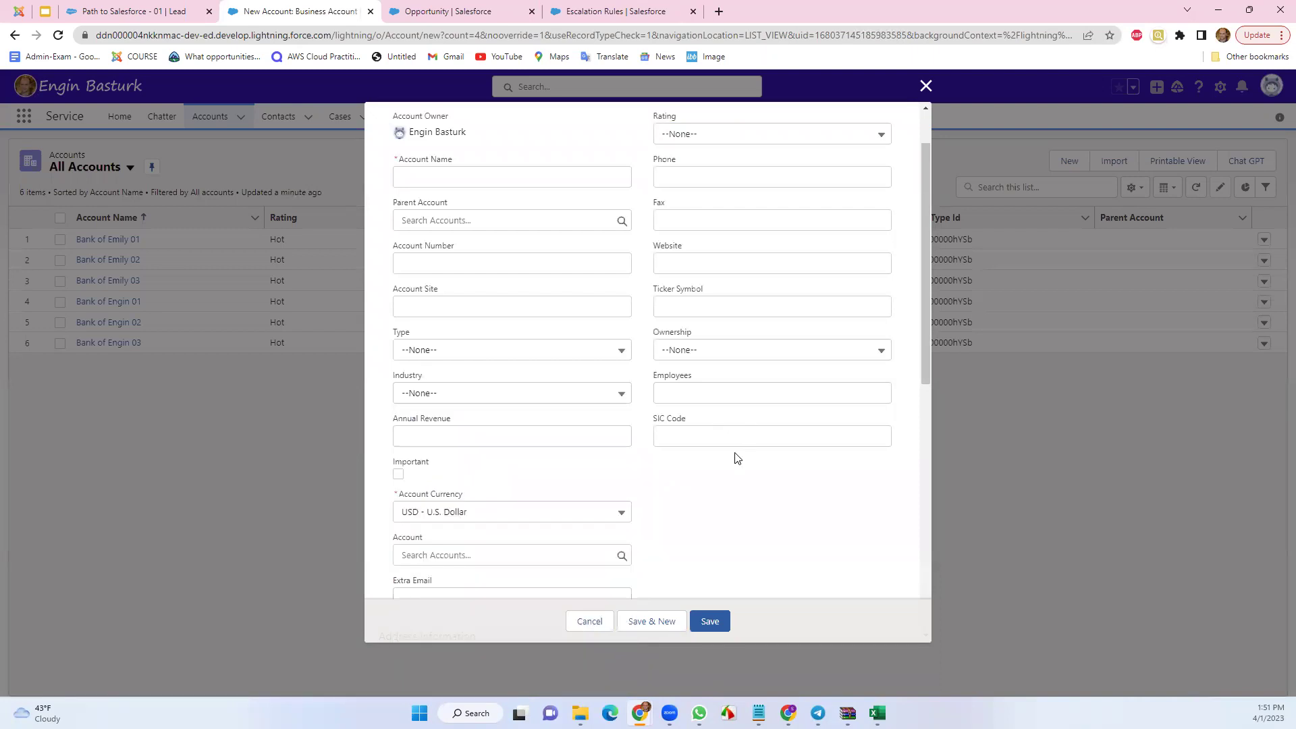
scroll(712, 475, "up", 2)
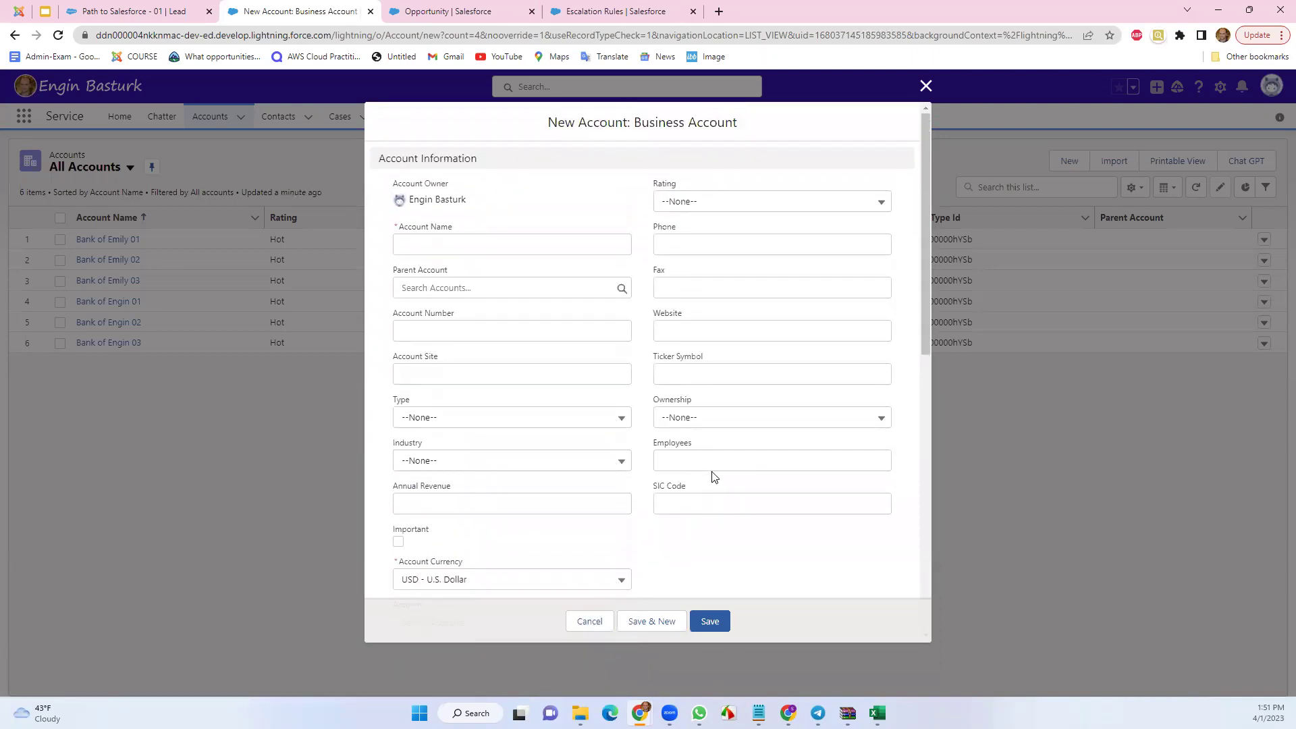
Look through the Rating and Ownership picklists, leaving both empty
left_click(704, 202)
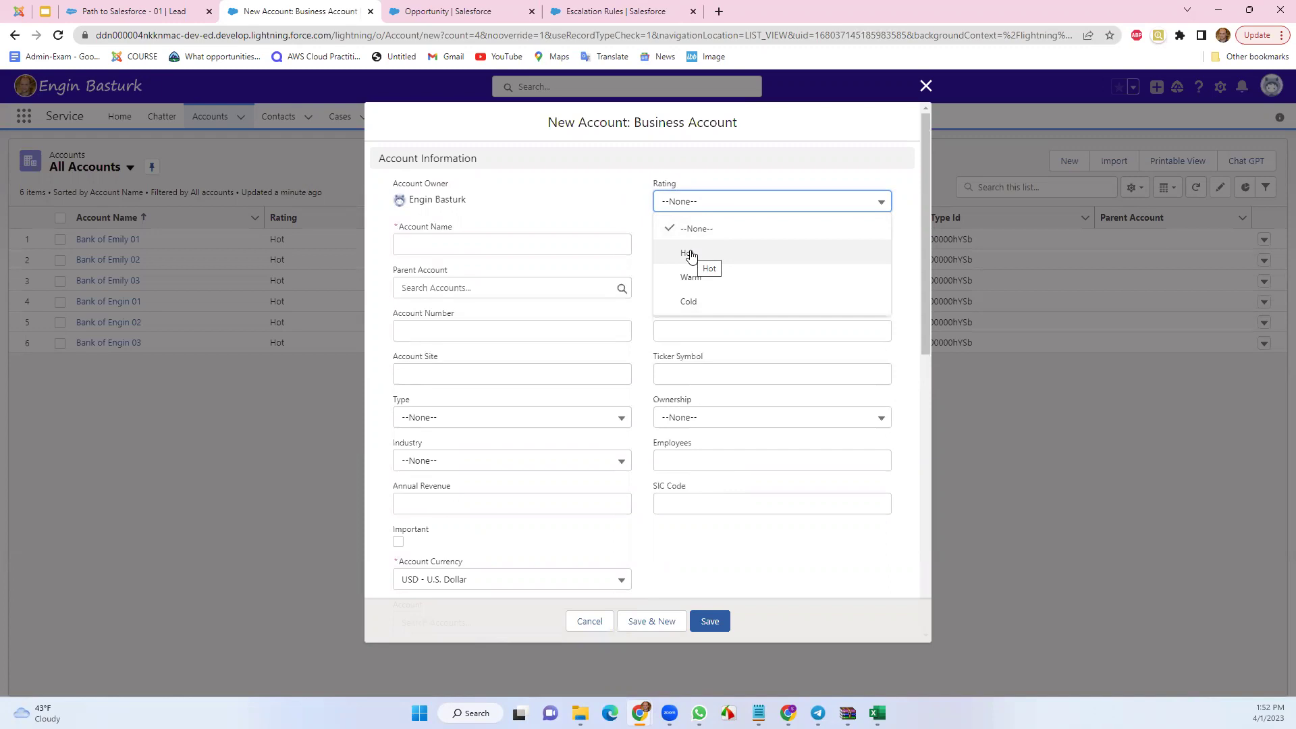
left_click(912, 281)
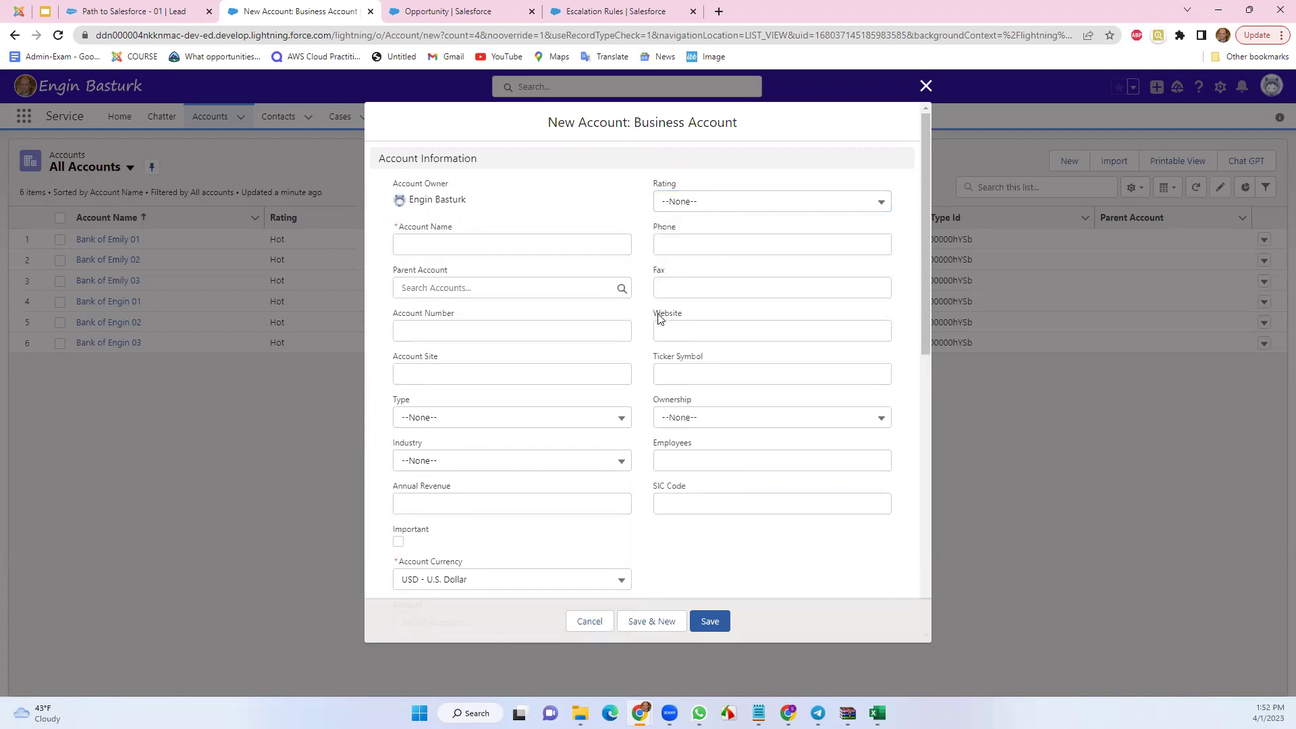
left_click_drag(922, 327, 914, 434)
left_click(691, 186)
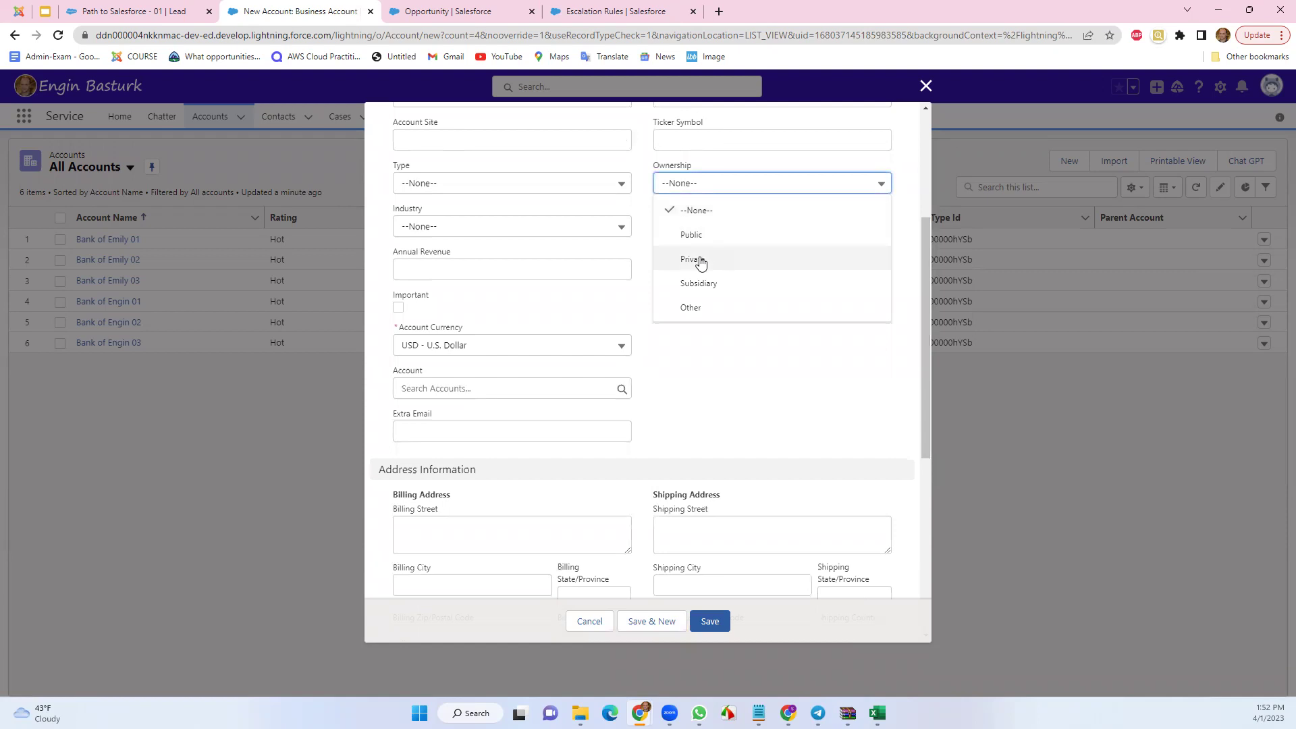
left_click(758, 368)
Scroll through the rest of the blank account form and cancel it unsaved
left_click(726, 226)
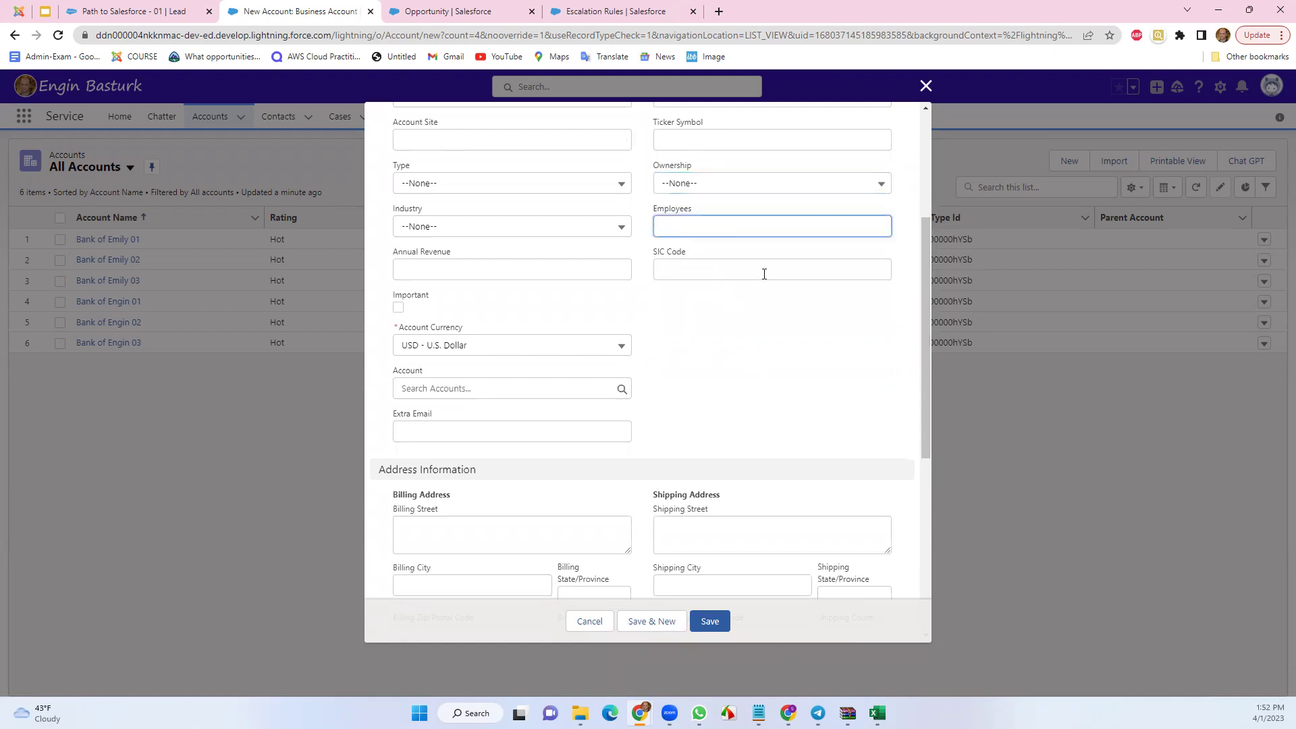
scroll(756, 284, "up", 2)
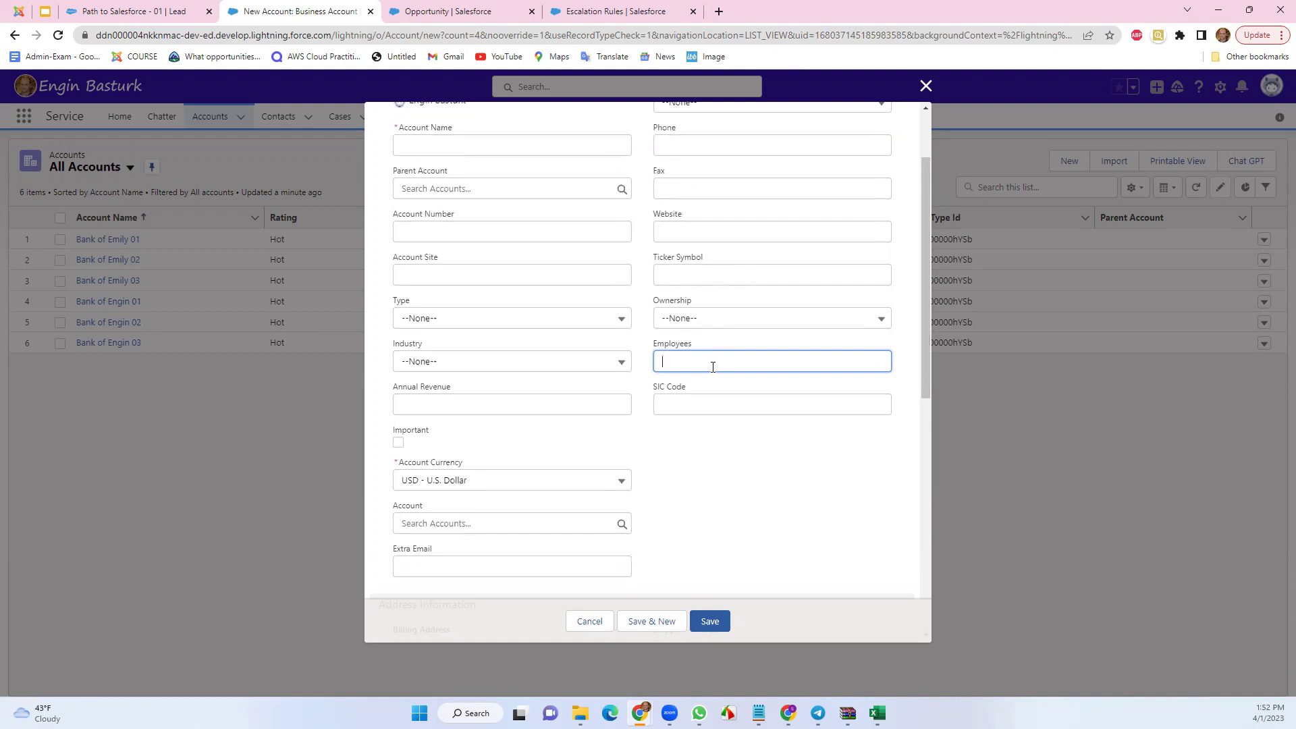
left_click_drag(926, 377, 909, 521)
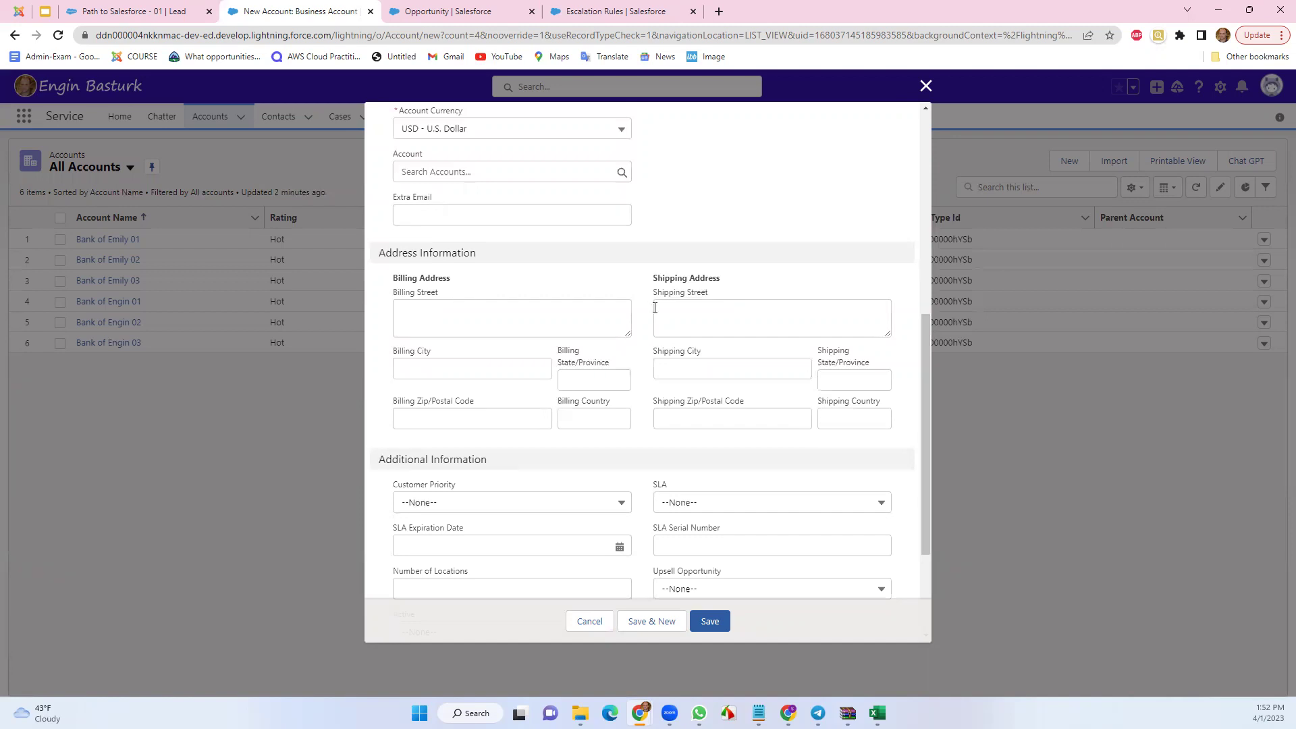
scroll(650, 309, "down", 3)
scroll(715, 320, "up", 4)
scroll(716, 320, "up", 5)
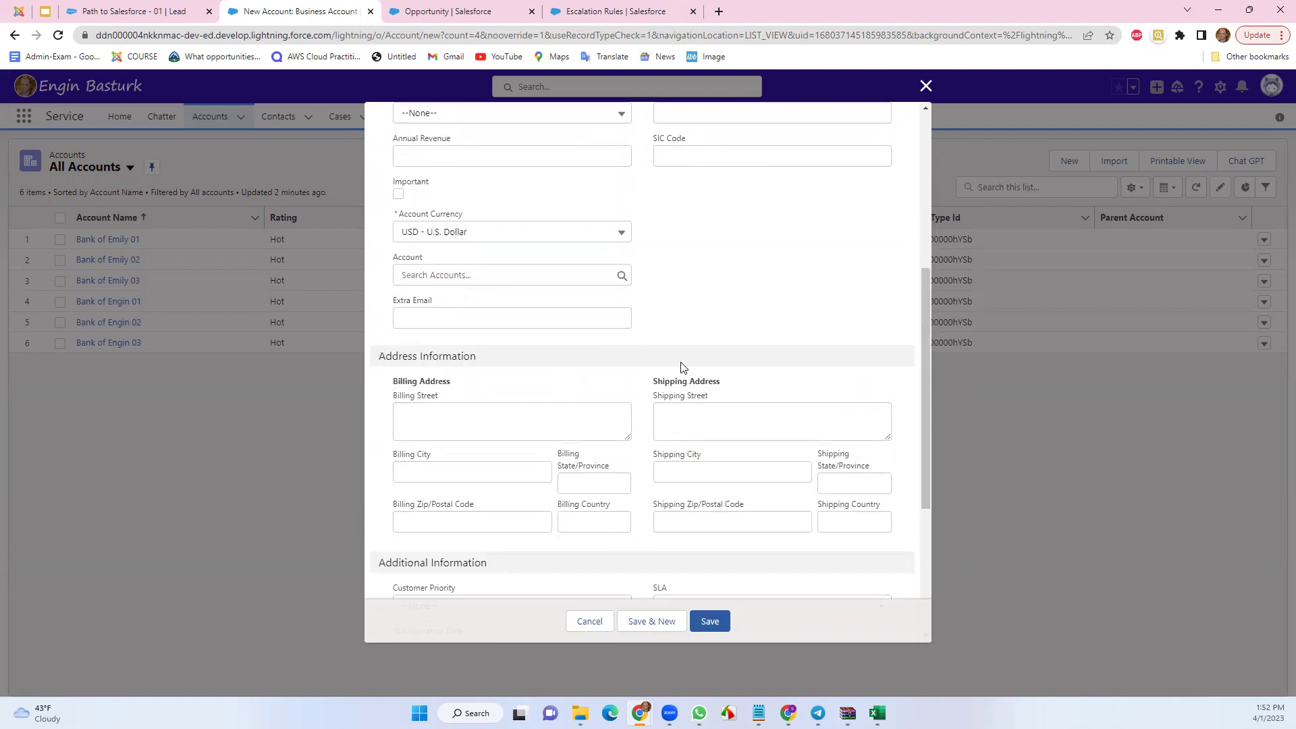
left_click(589, 621)
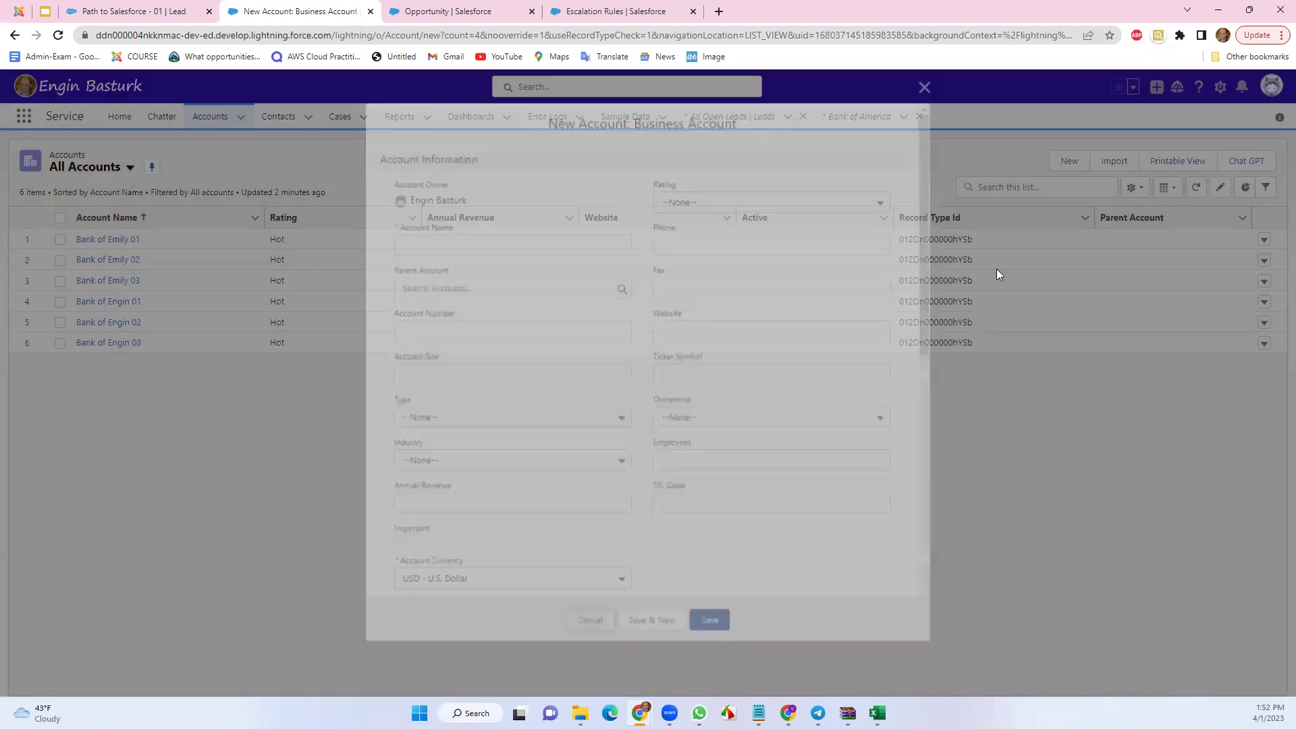
left_click(1068, 161)
left_click(627, 393)
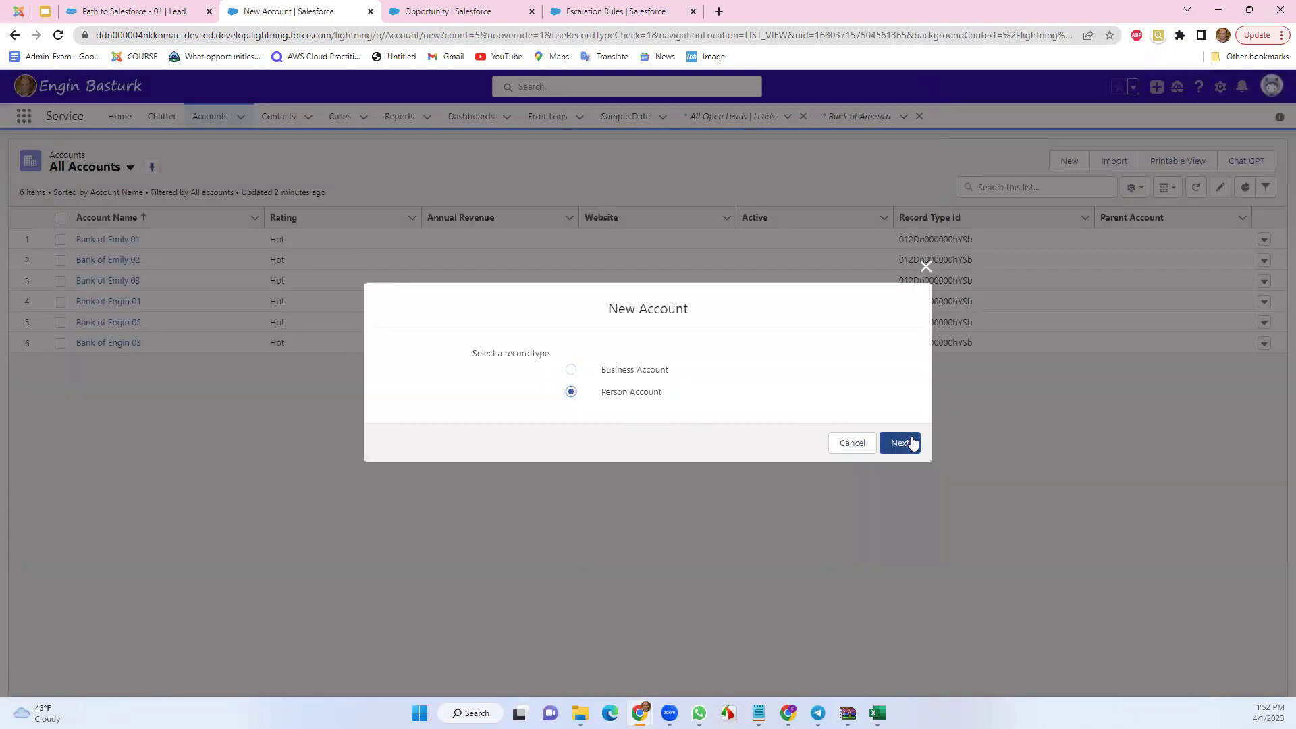
left_click(906, 443)
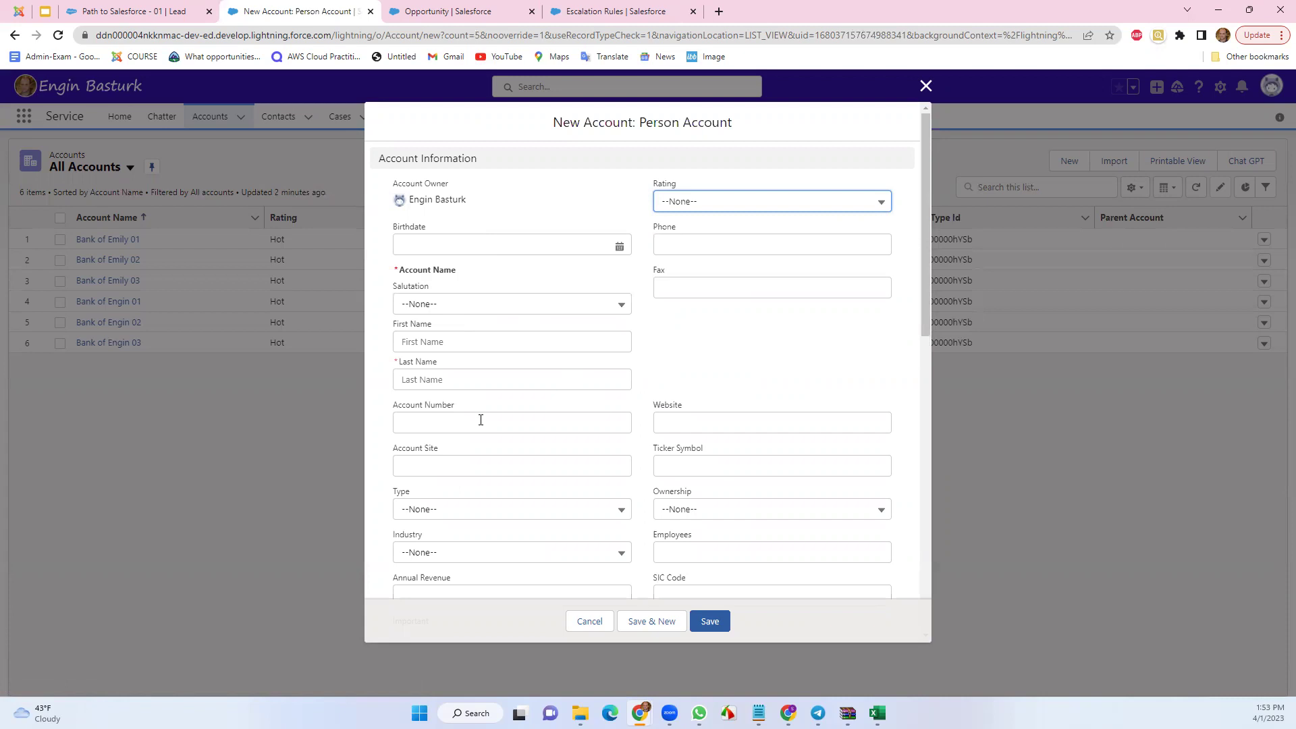
scroll(481, 420, "down", 3)
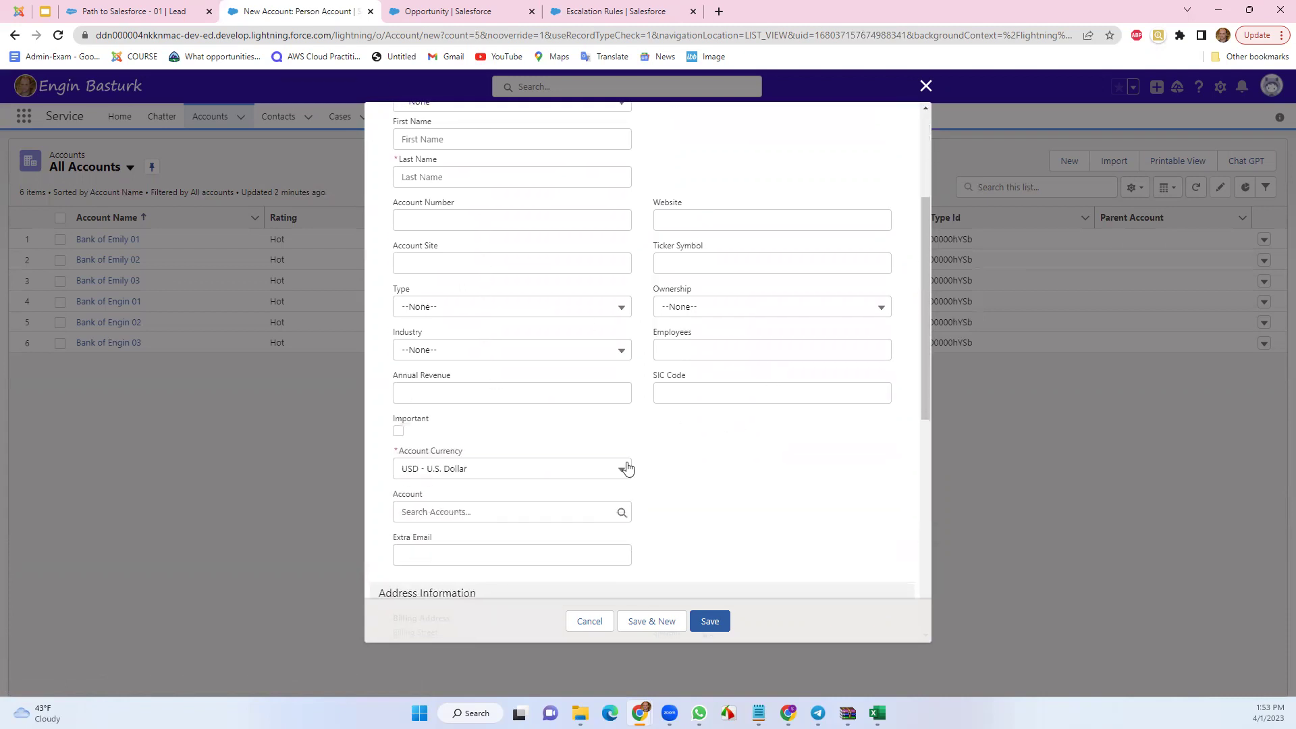
scroll(625, 466, "down", 2)
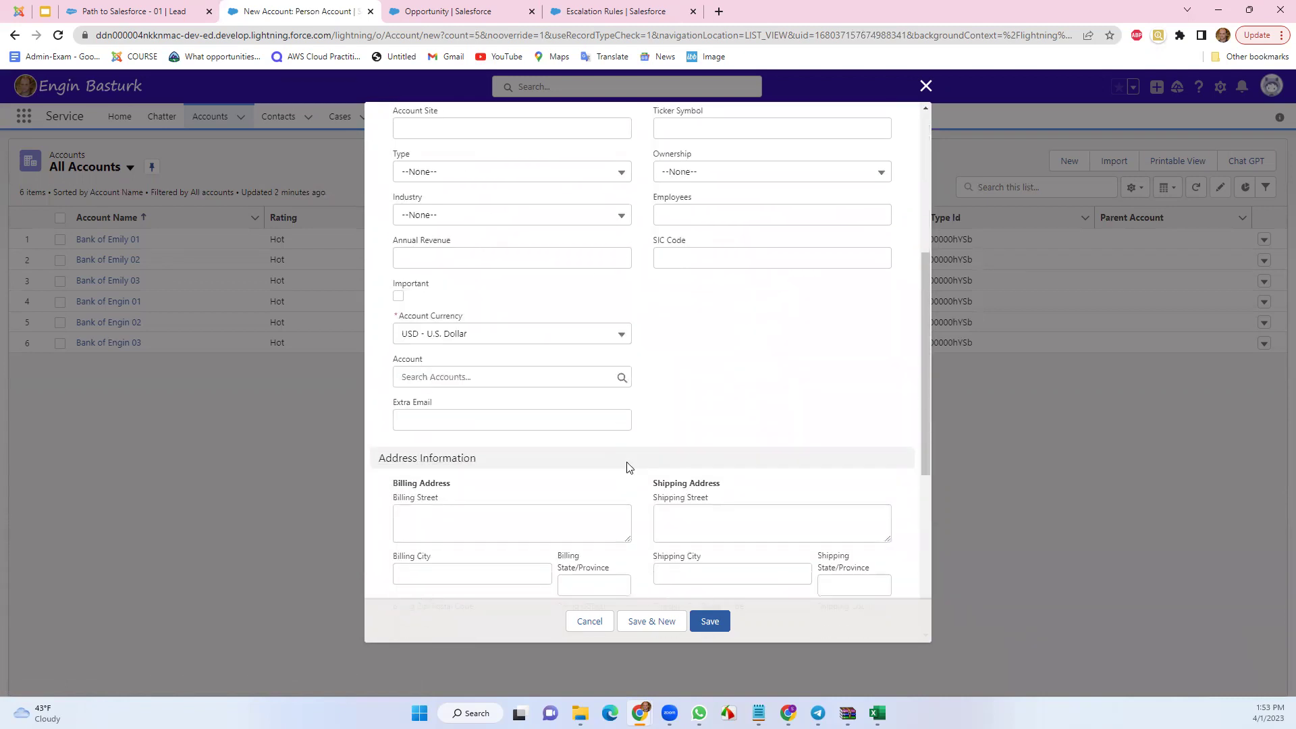
scroll(628, 466, "down", 3)
scroll(616, 466, "down", 2)
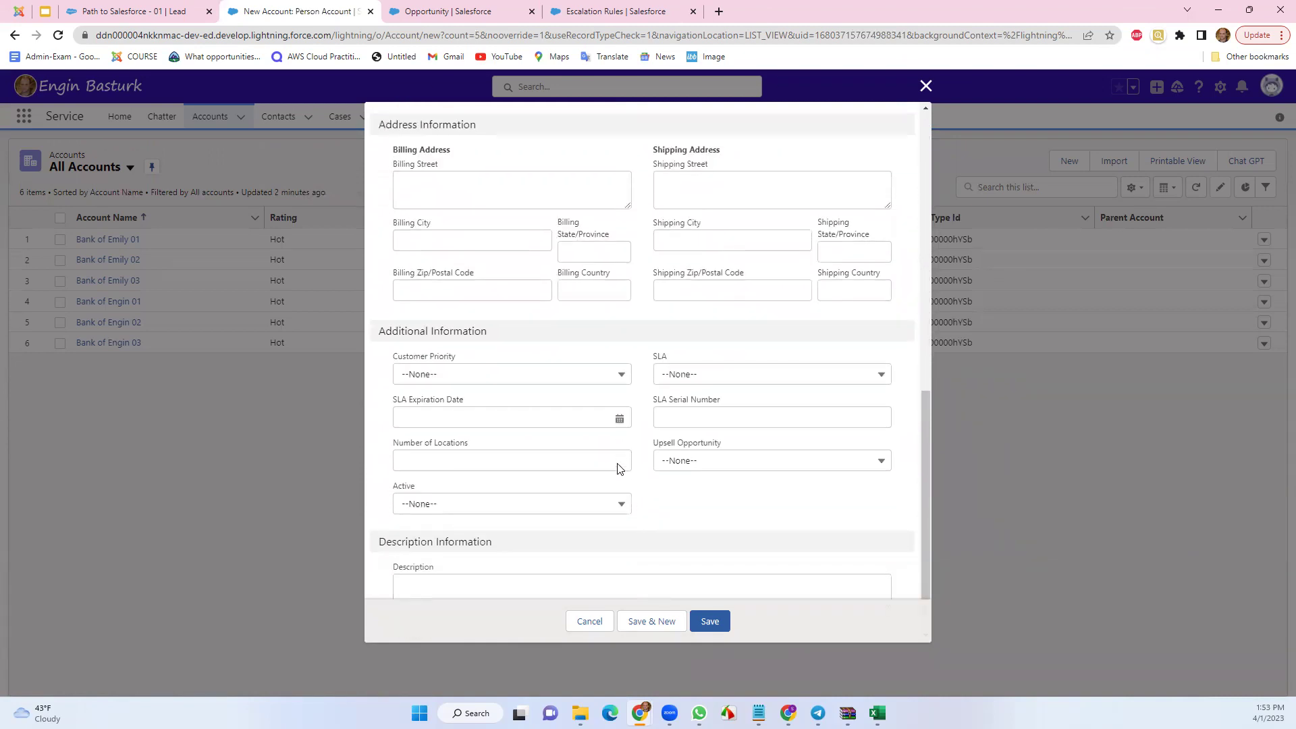
scroll(617, 468, "up", 10)
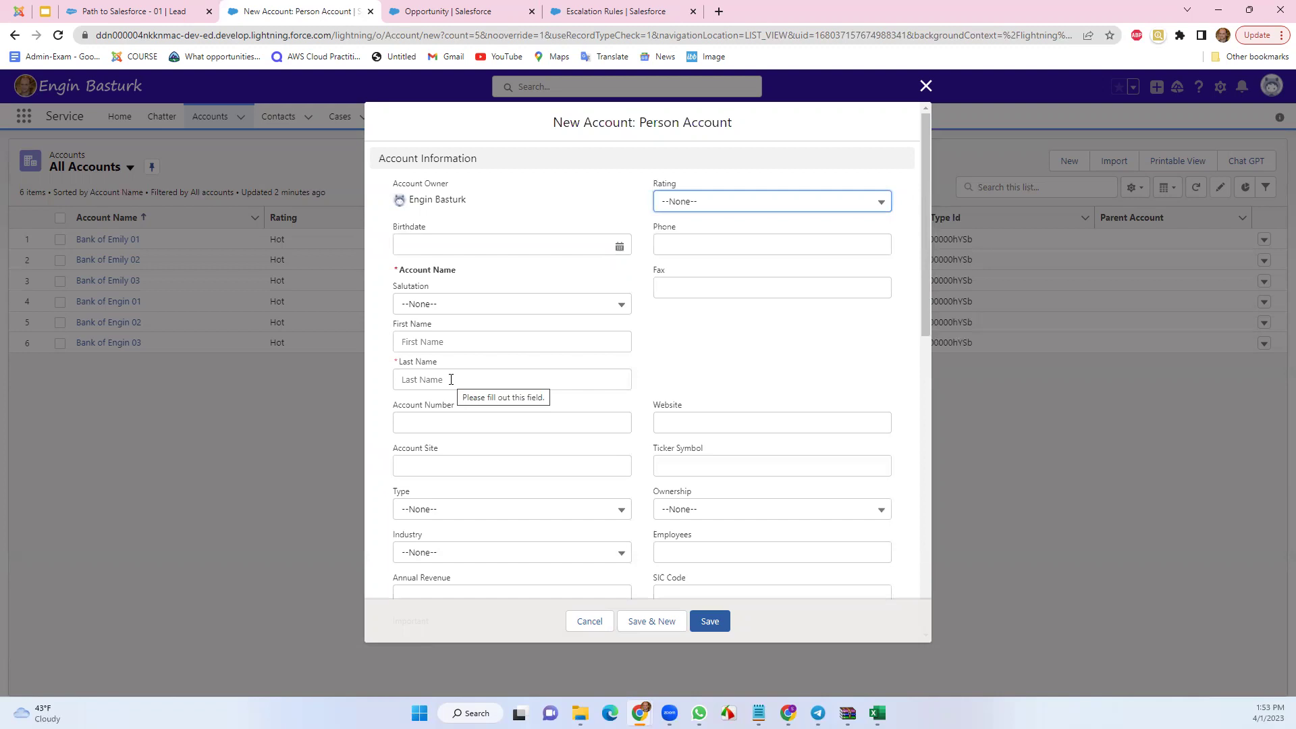
left_click(589, 621)
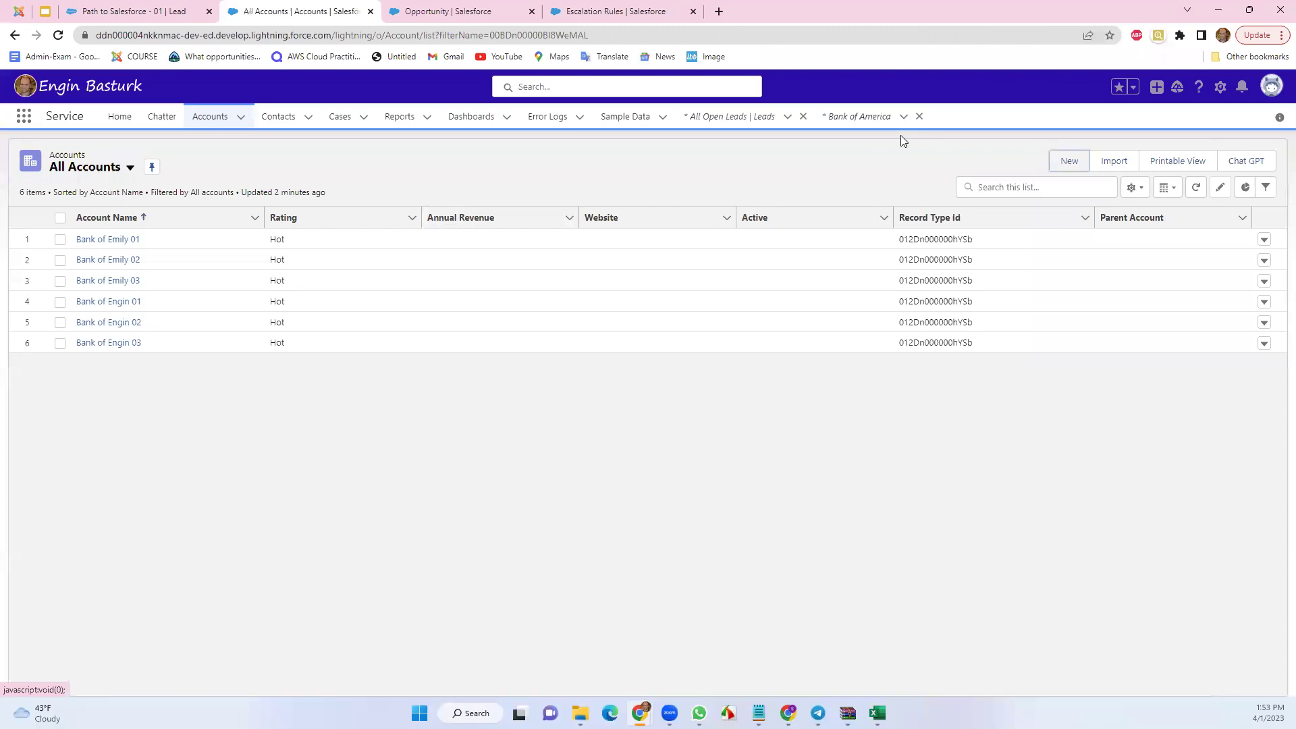
Open the American Banking Corp. lead from the All Open Leads list
left_click(746, 114)
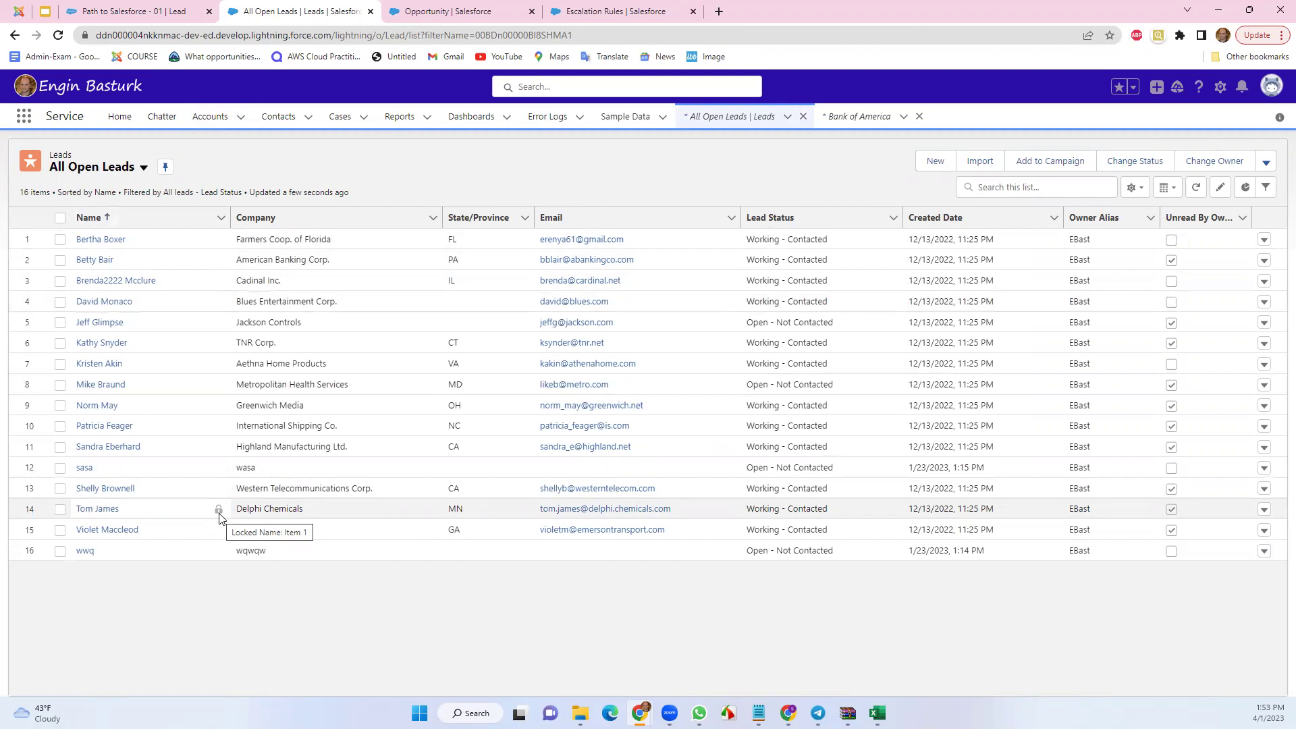
left_click(105, 262)
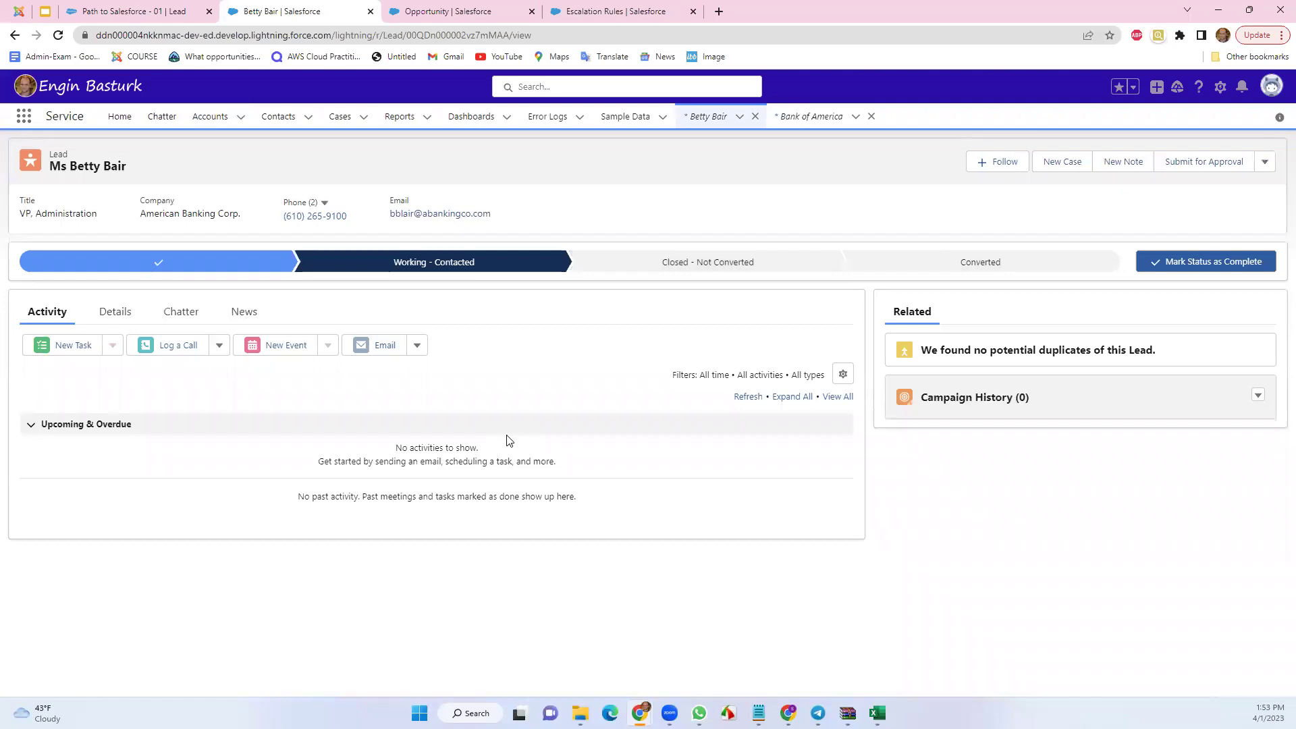
Try twice to advance the lead's status from Working - Contacted on the Details view
left_click(116, 313)
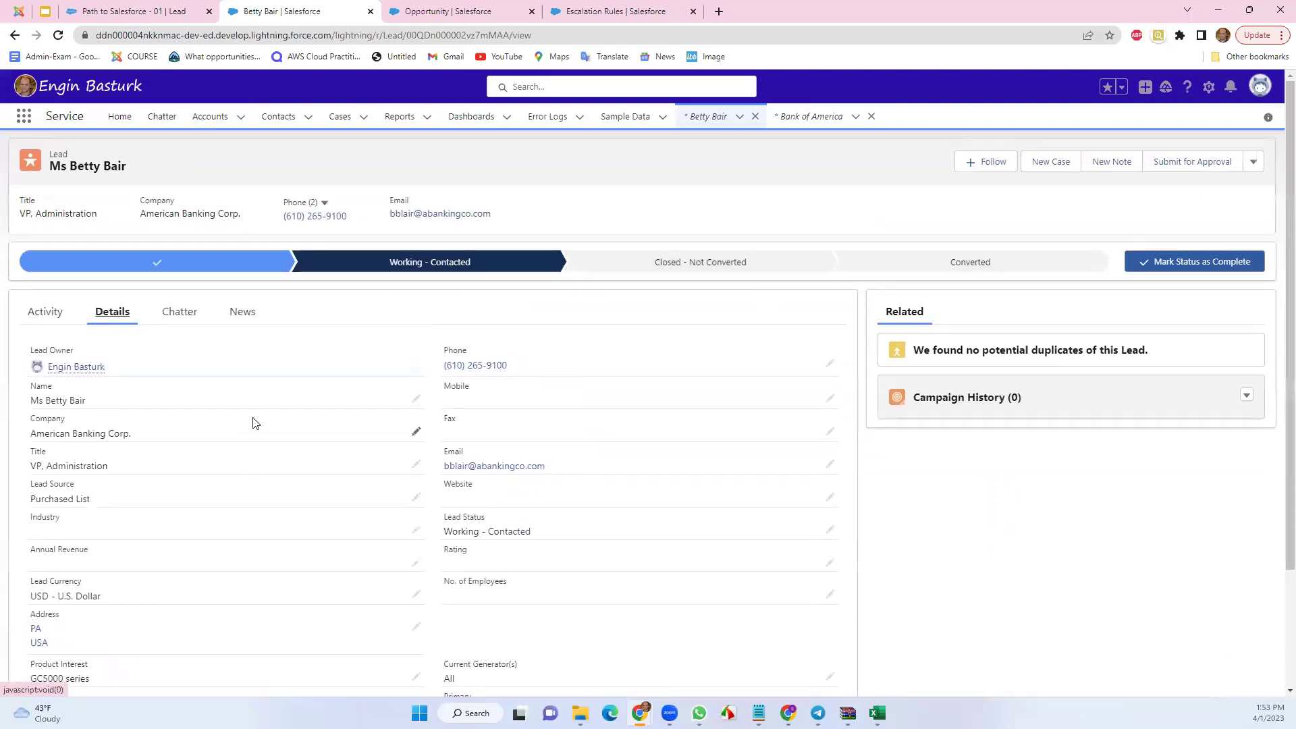
left_click(454, 268)
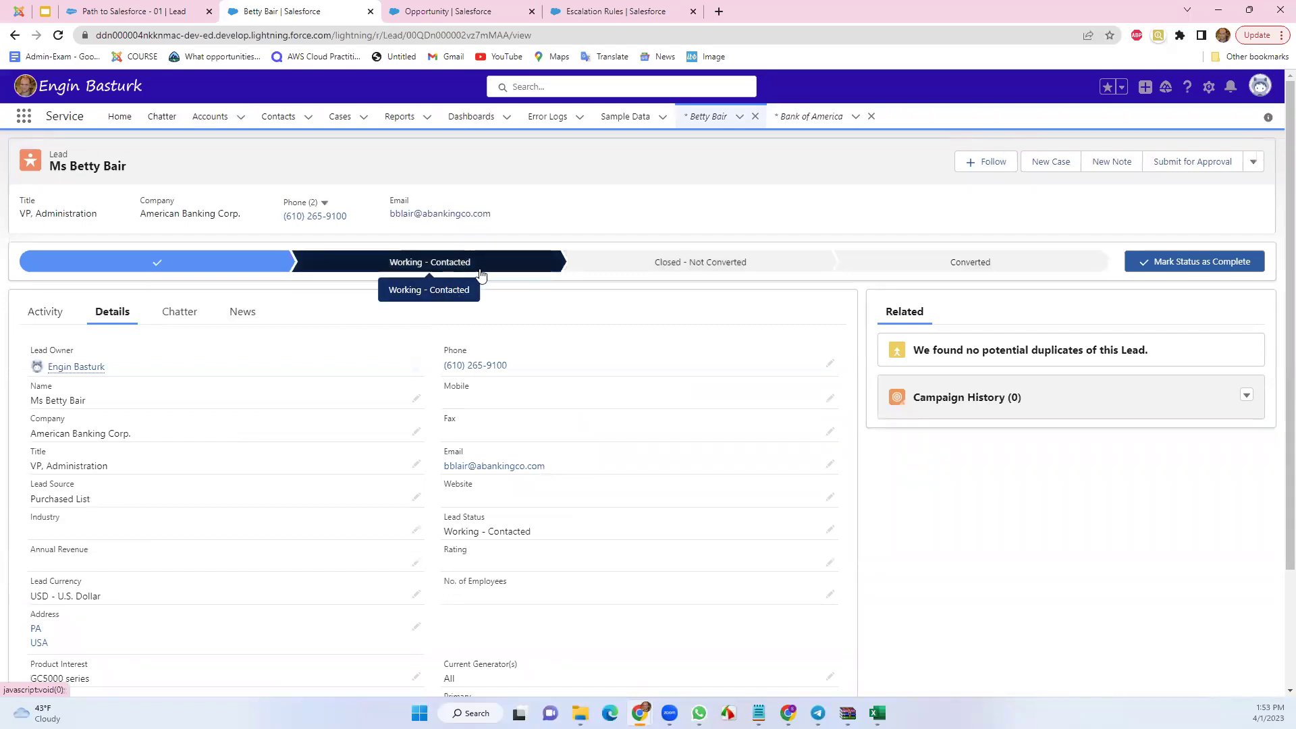
left_click(1195, 262)
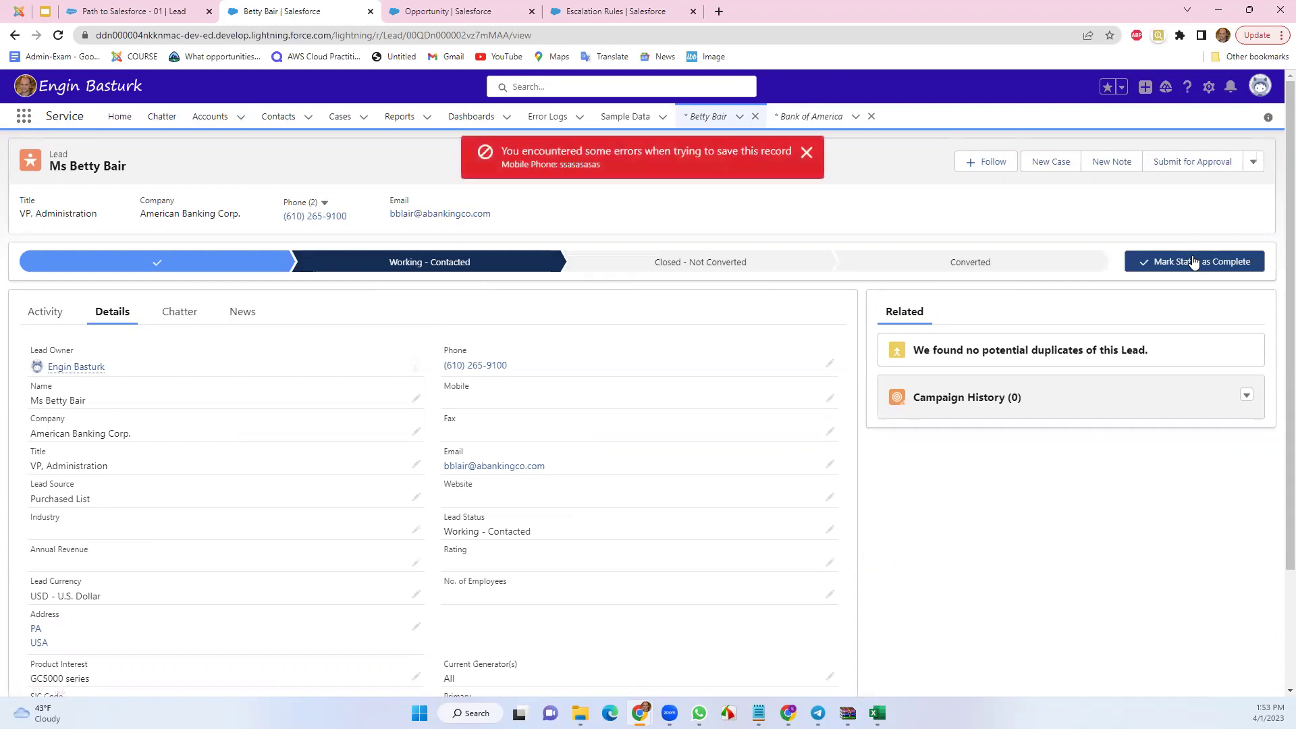
left_click(808, 154)
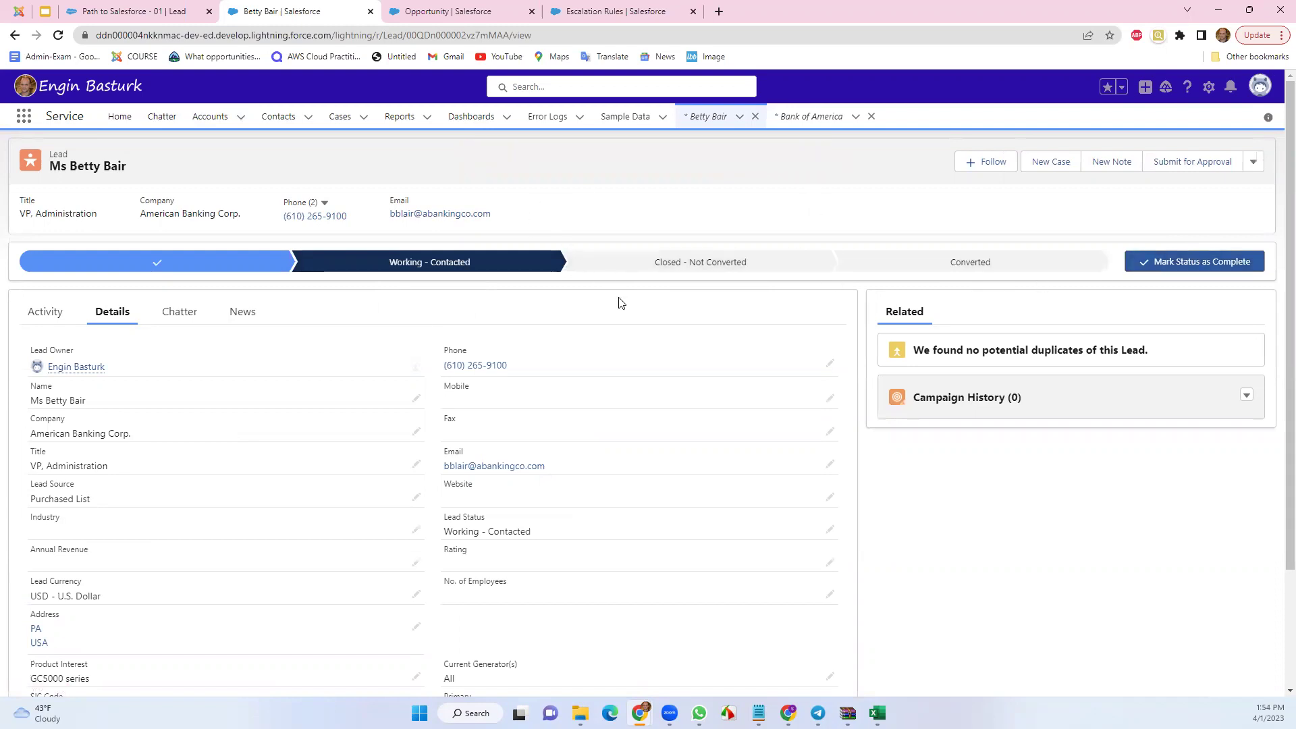
left_click(1152, 260)
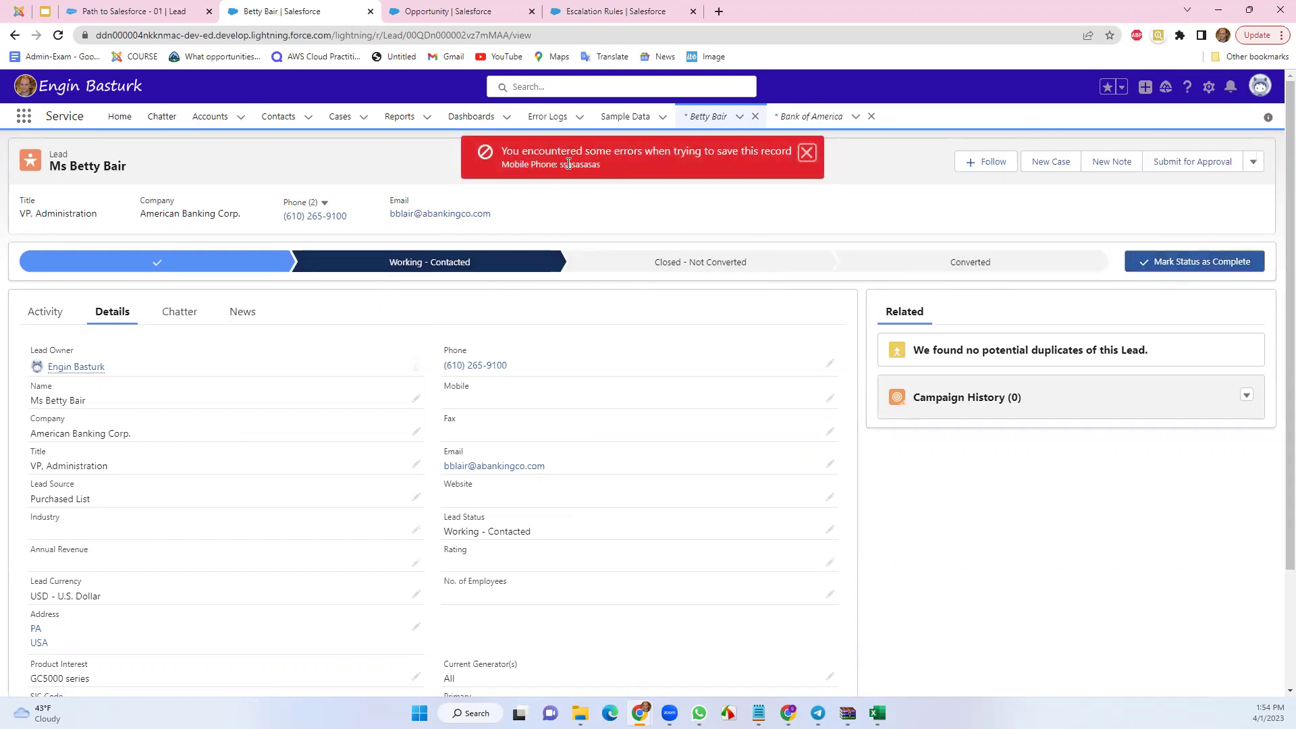
Dismiss the Mobile Phone save error and open the Lead object via gear > Edit Object
left_click(806, 152)
left_click(1210, 89)
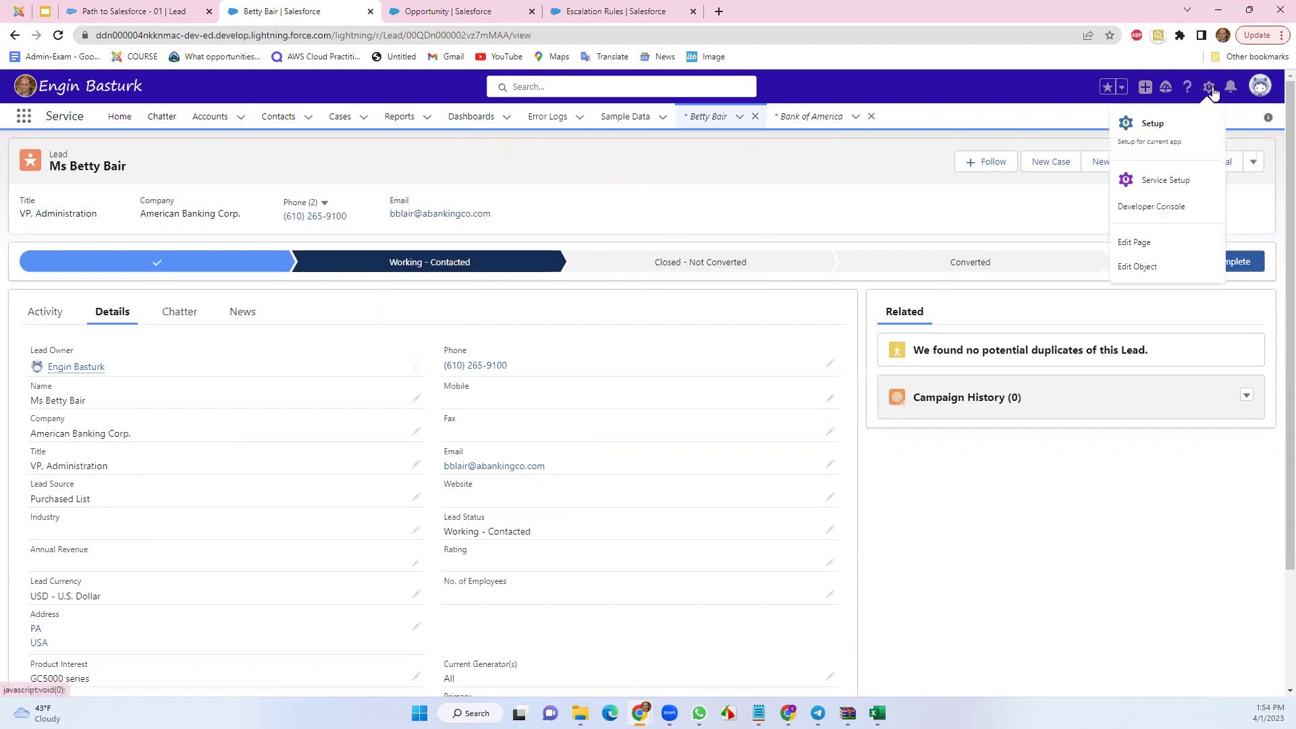
left_click(1139, 268)
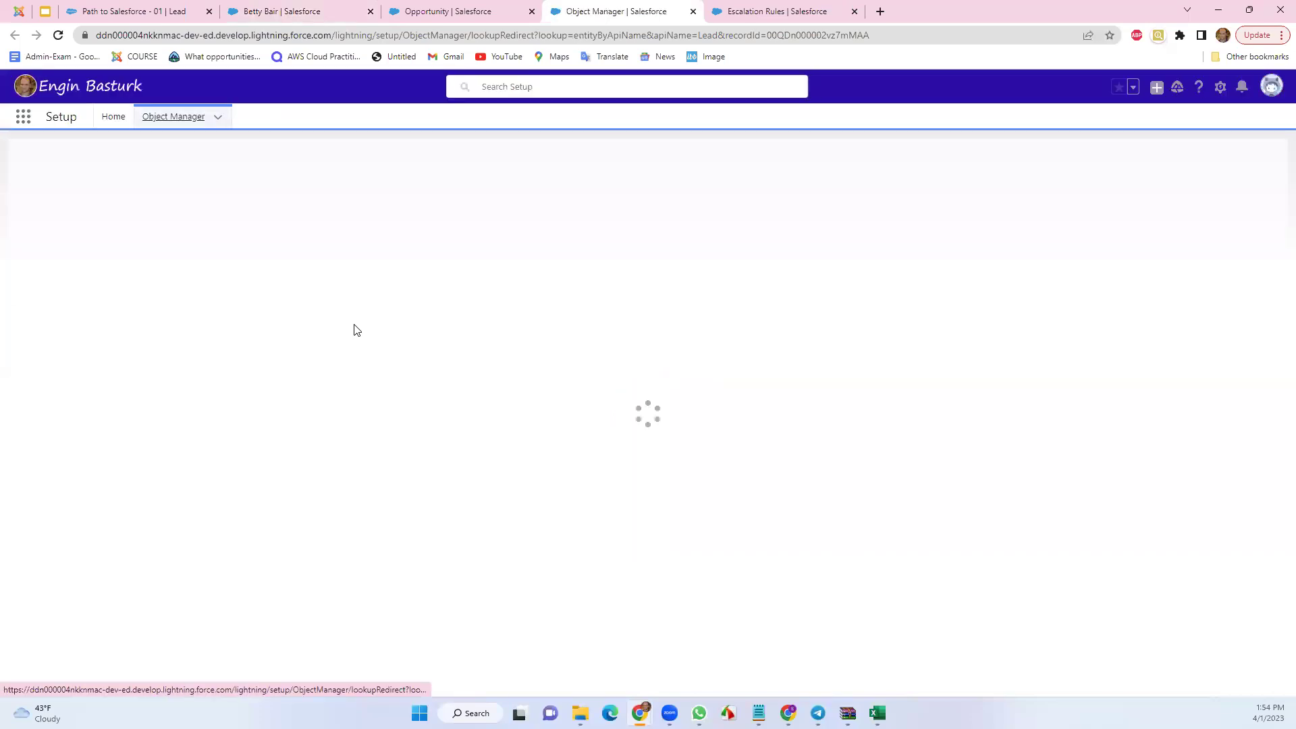
Delete the Lead validation rule 'sasa' and switch back to Betty Bair's lead tab
left_click(75, 603)
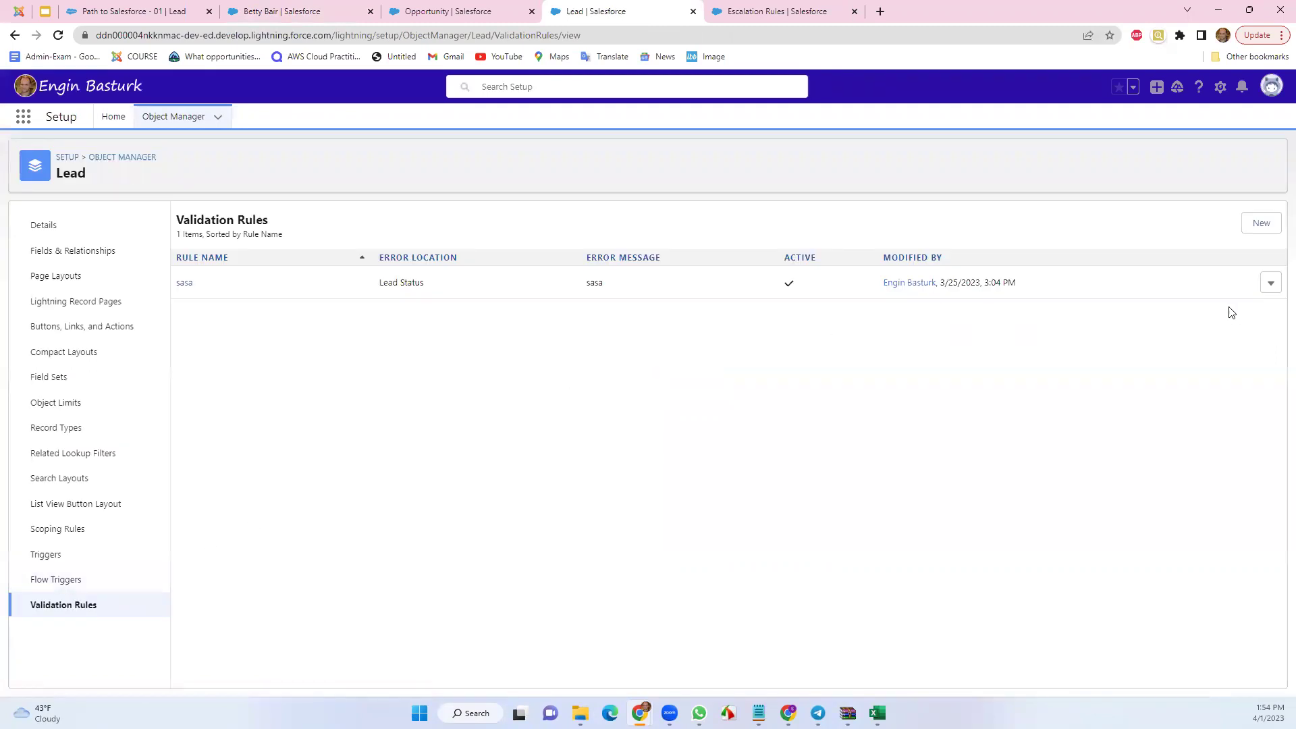
left_click(1270, 283)
left_click(1234, 337)
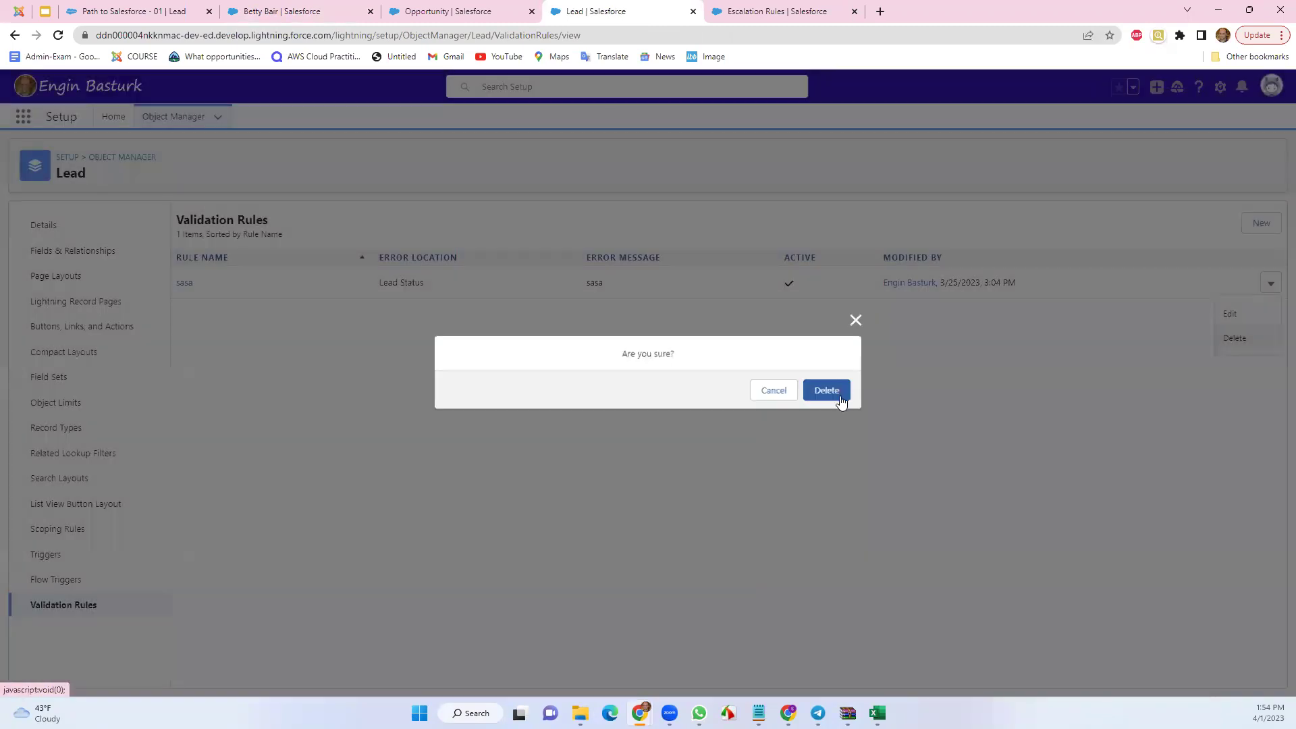
key("ctrl+shift+Tab")
key("ctrl+shift+Tab")
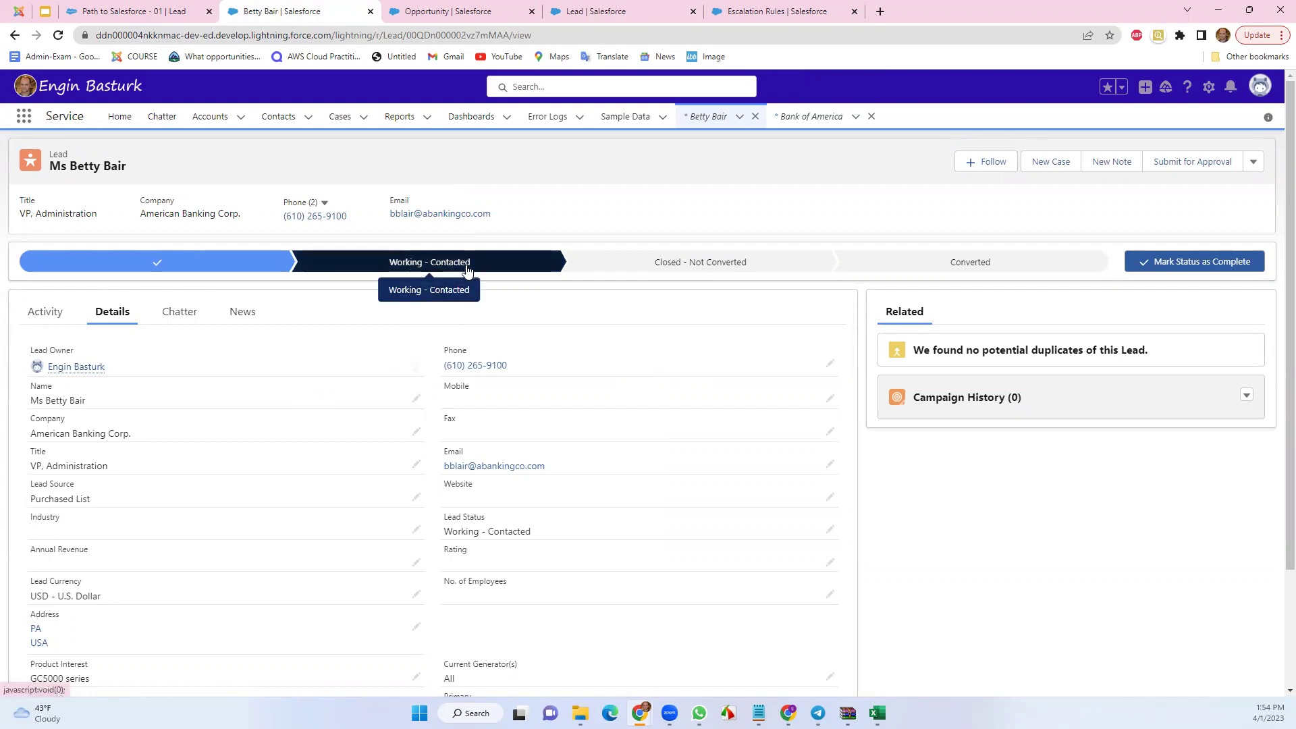
Retry advancing the lead's status, dismiss the error, and reload the record
left_click(1191, 265)
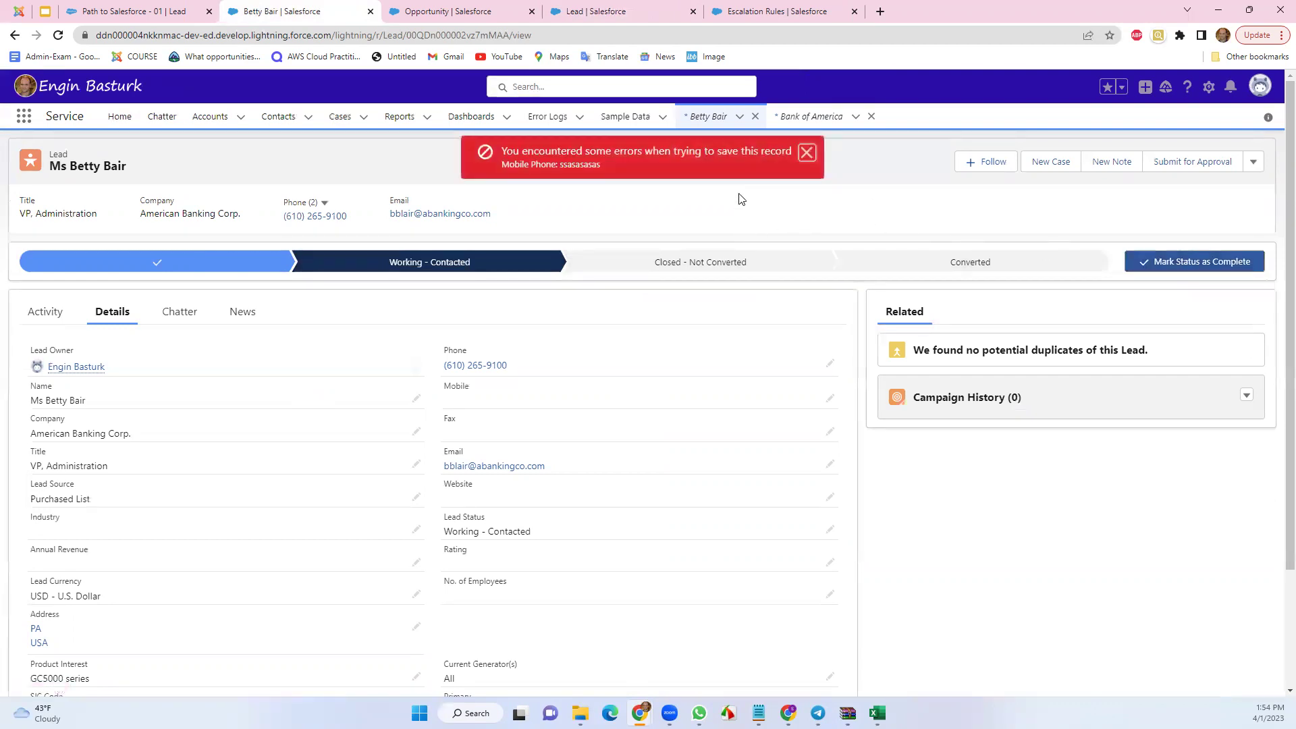
left_click(807, 152)
left_click(58, 35)
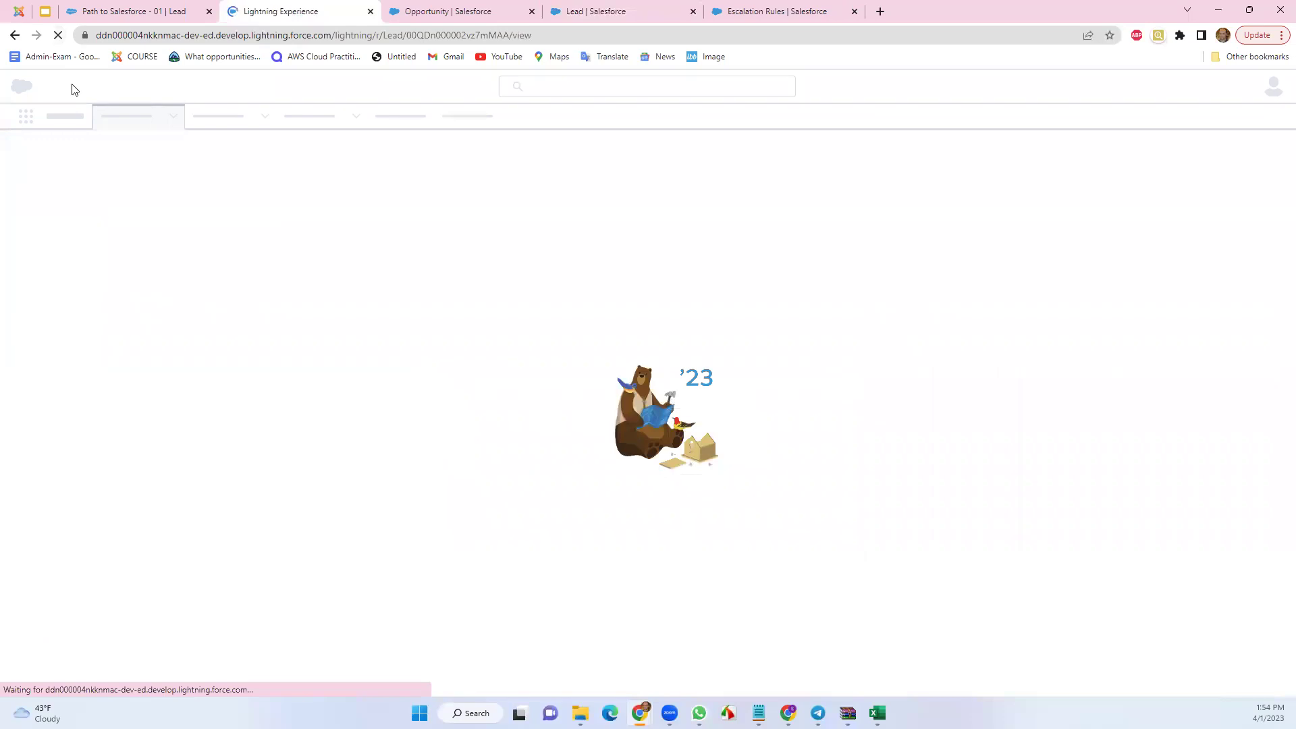
Check the Opportunity validation rules, then retry advancing; the Mobile Phone error persists
left_click(453, 8)
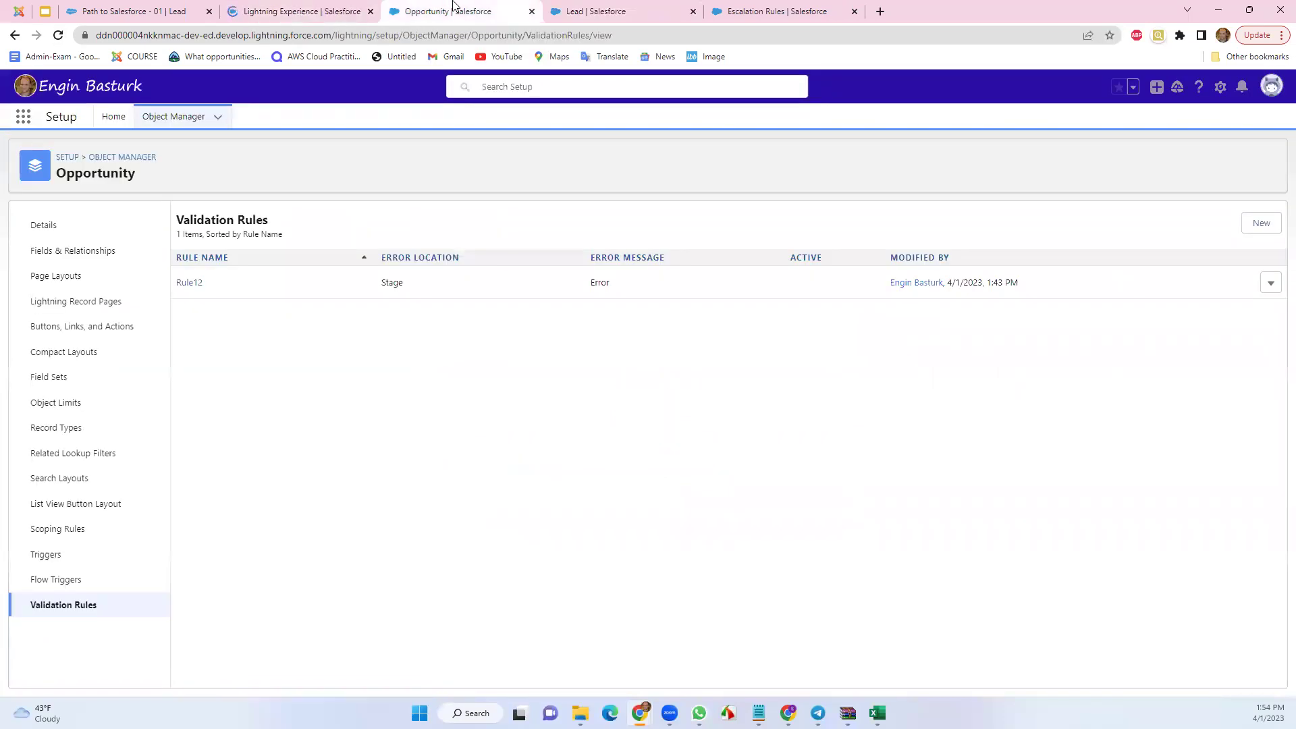
left_click(294, 9)
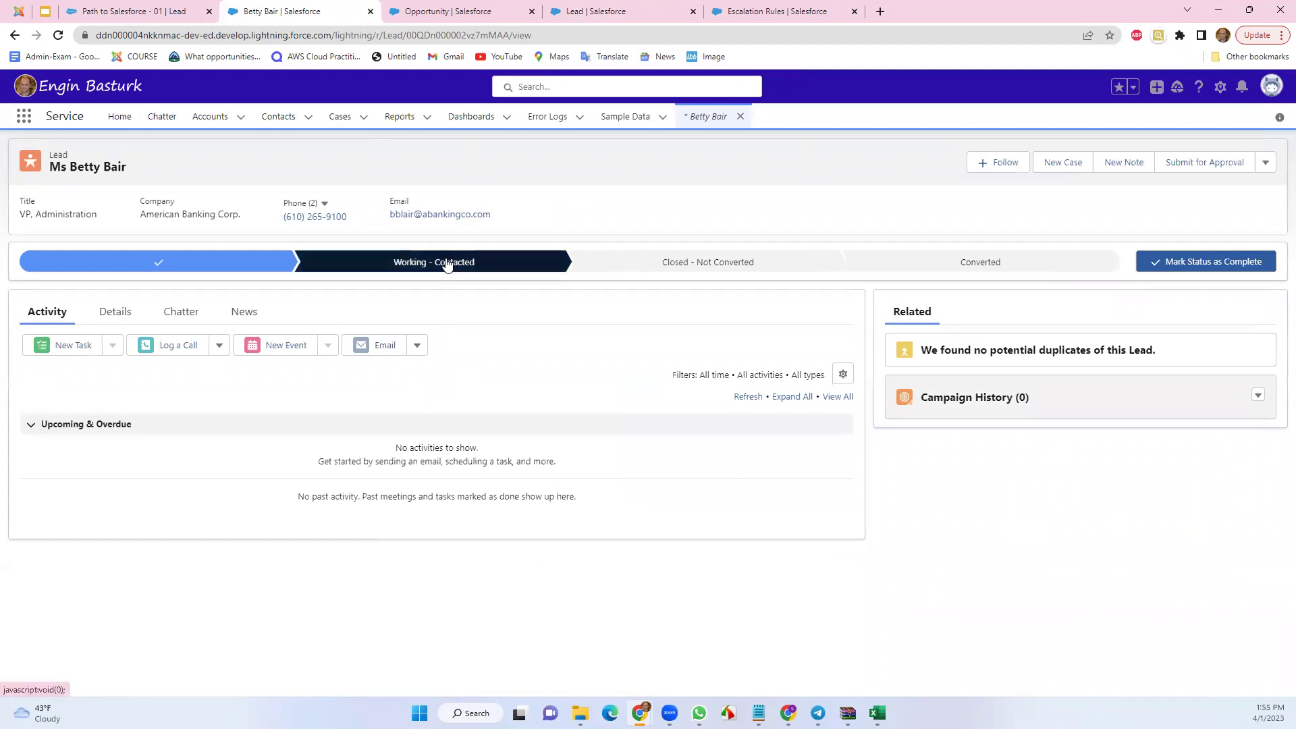
left_click(1189, 261)
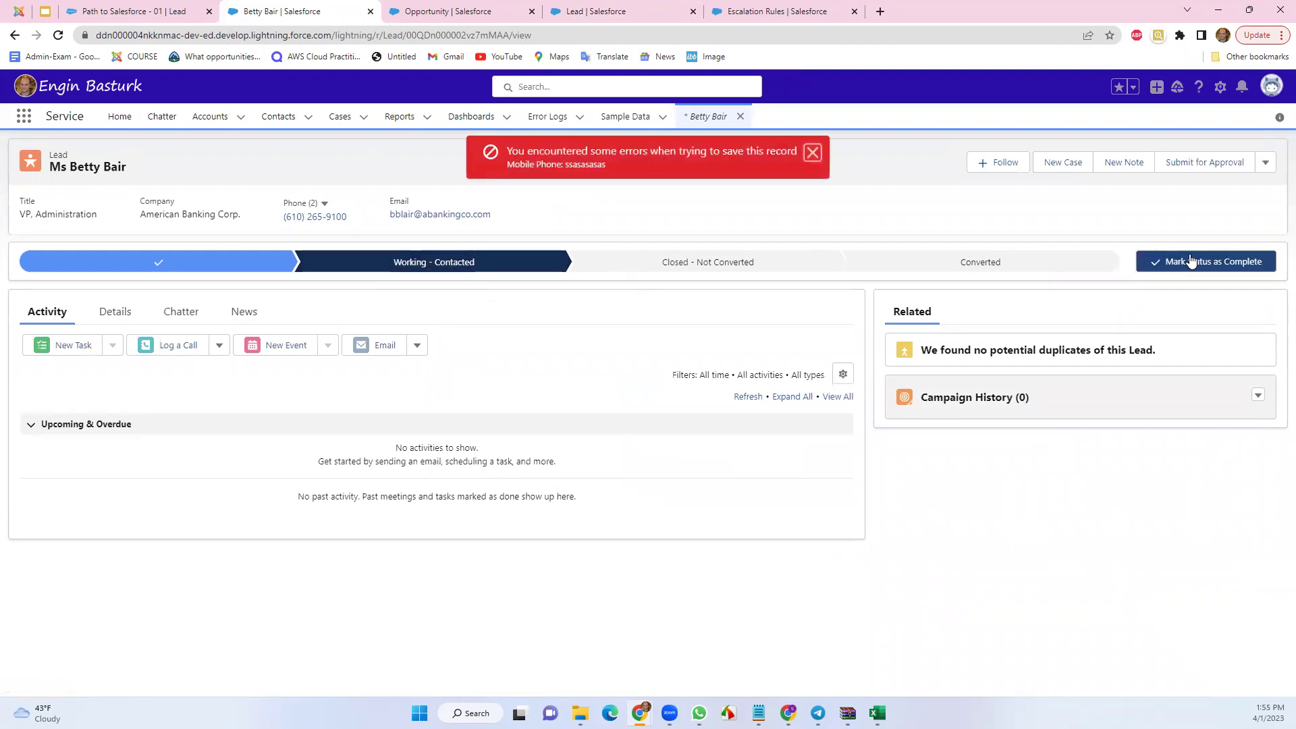
left_click_drag(567, 160, 611, 161)
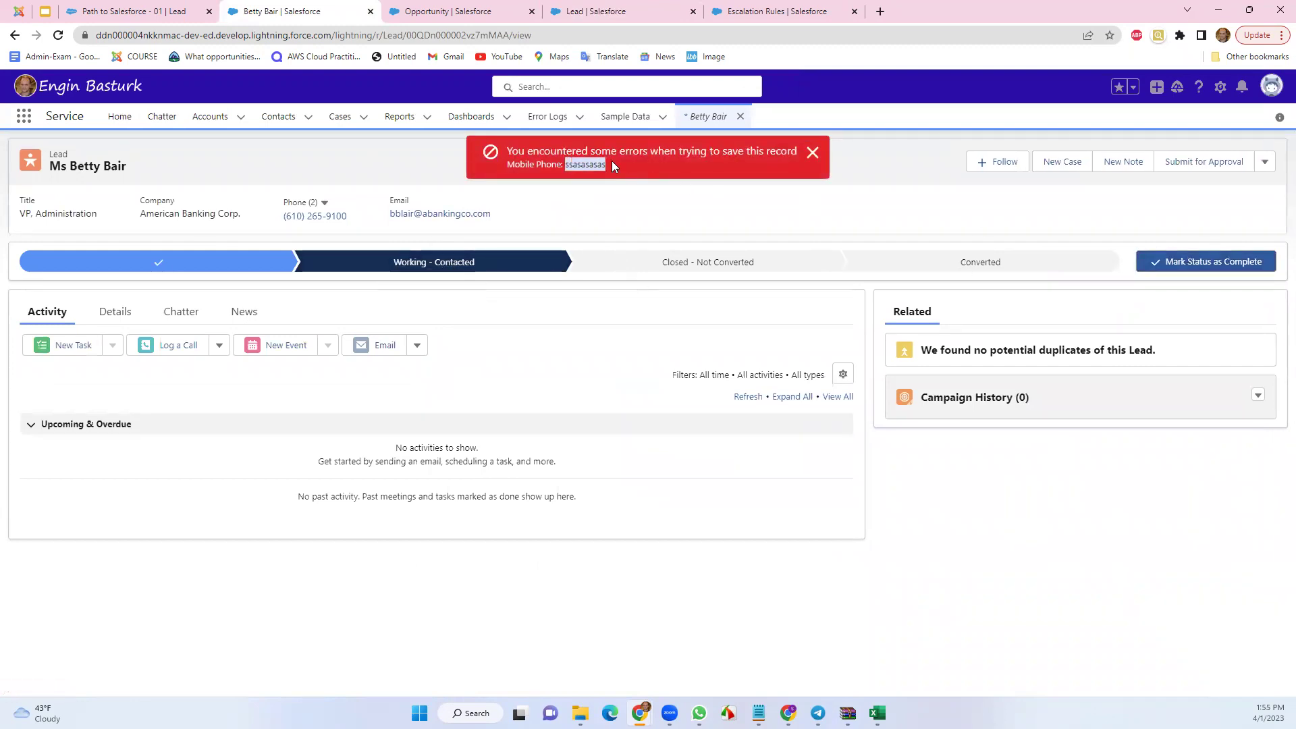
Change Betty Bair's Mobile to 888888888, save, and advance the status to Closed - Not Converted
left_click(116, 311)
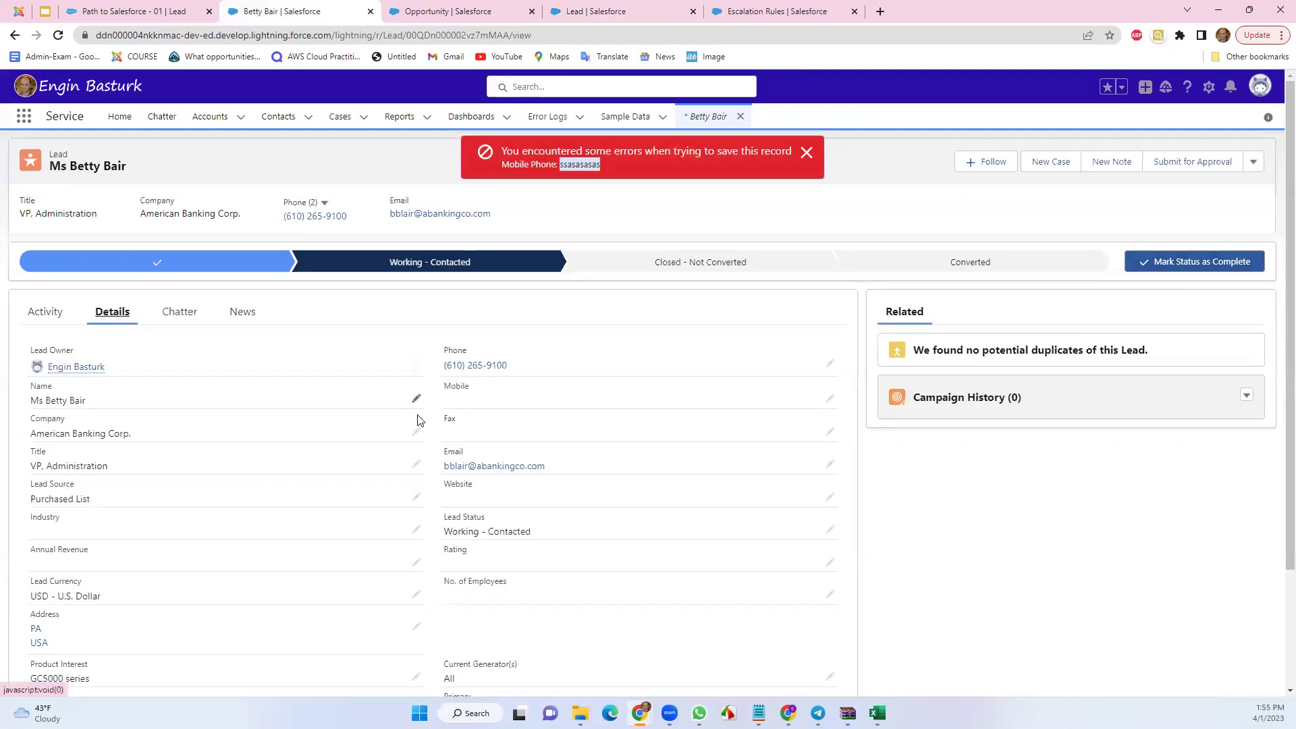
left_click(829, 398)
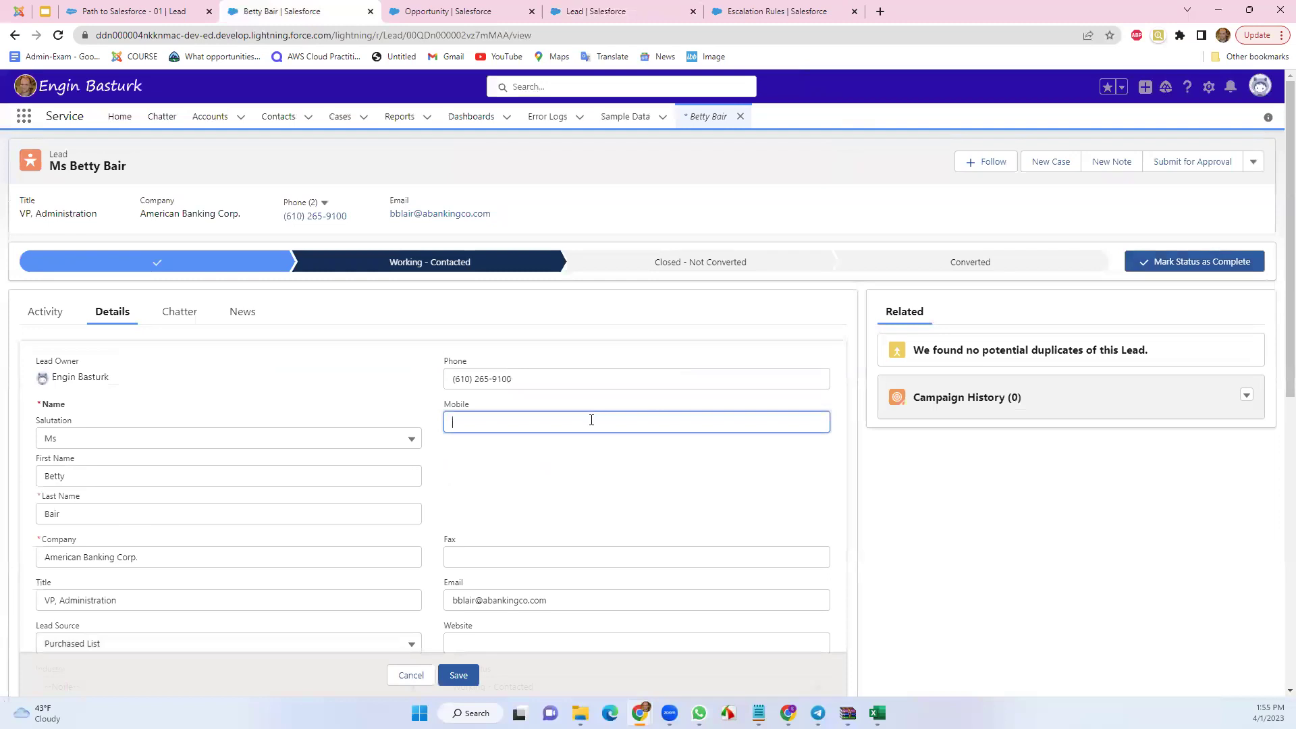
type("8888888888")
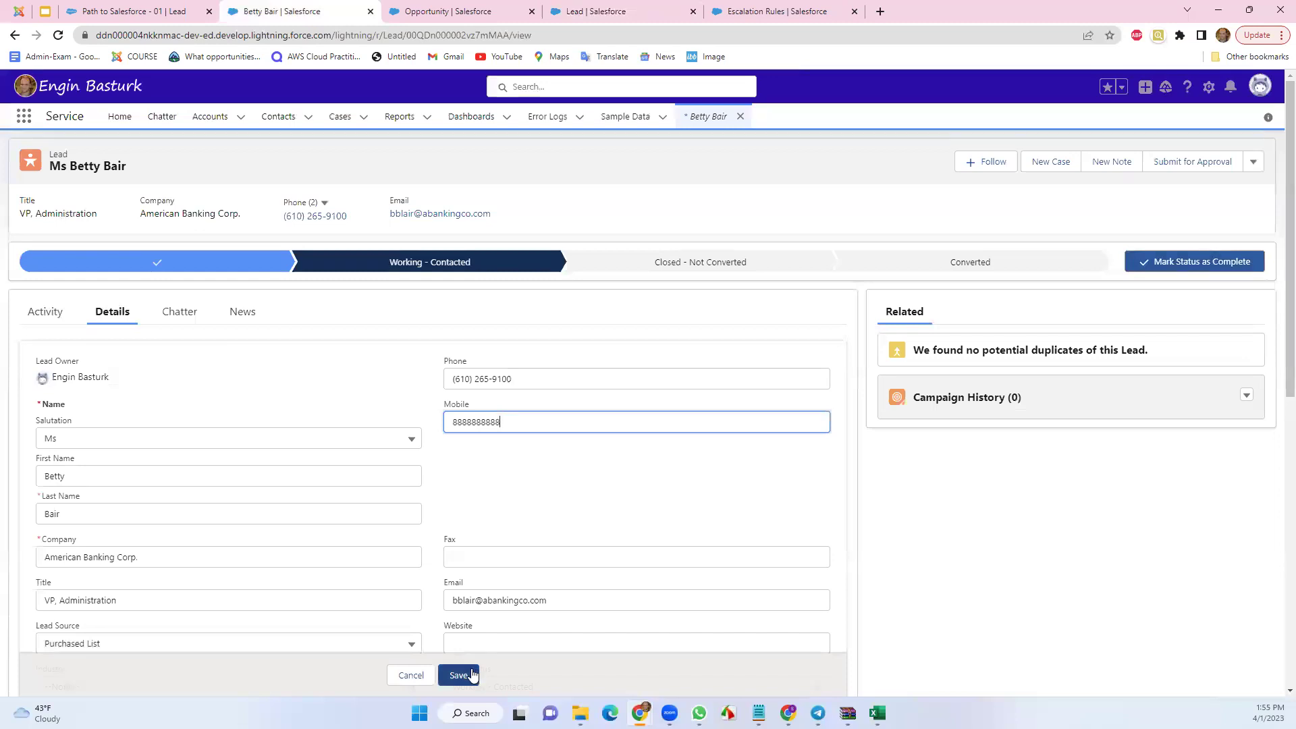
left_click(471, 675)
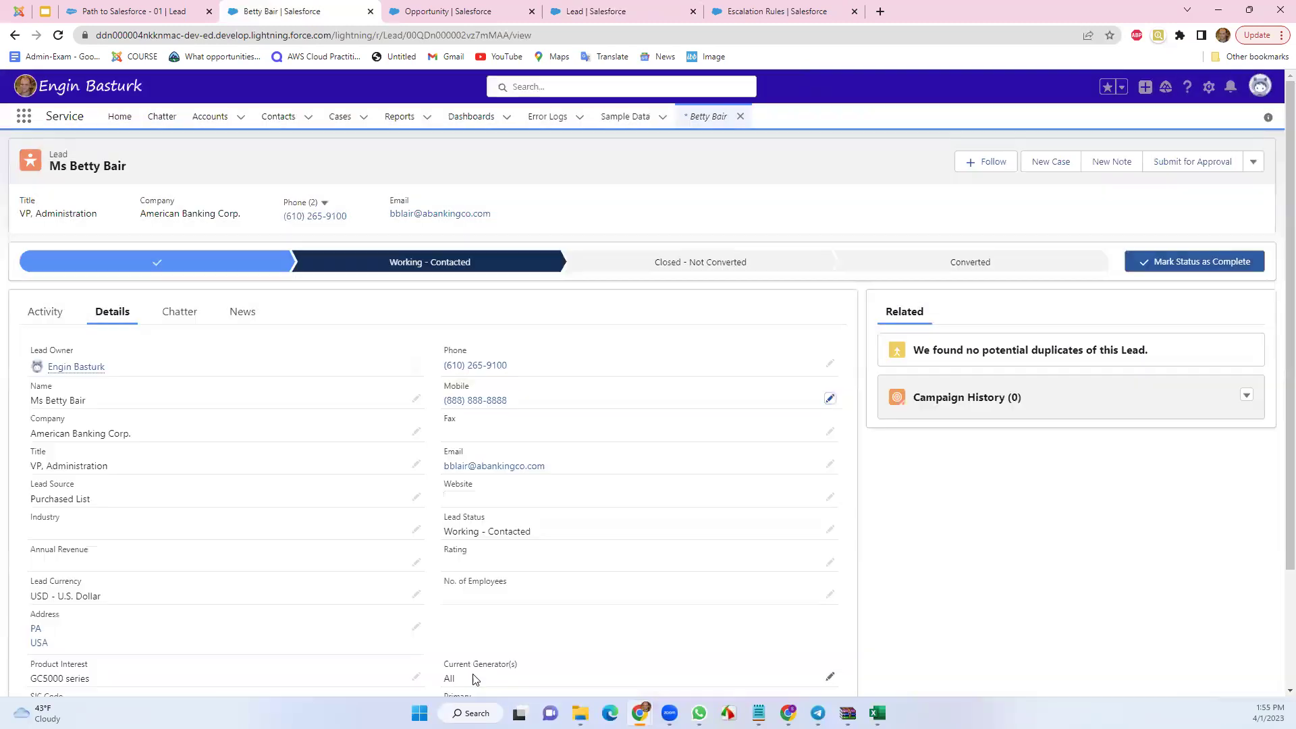
left_click(1178, 259)
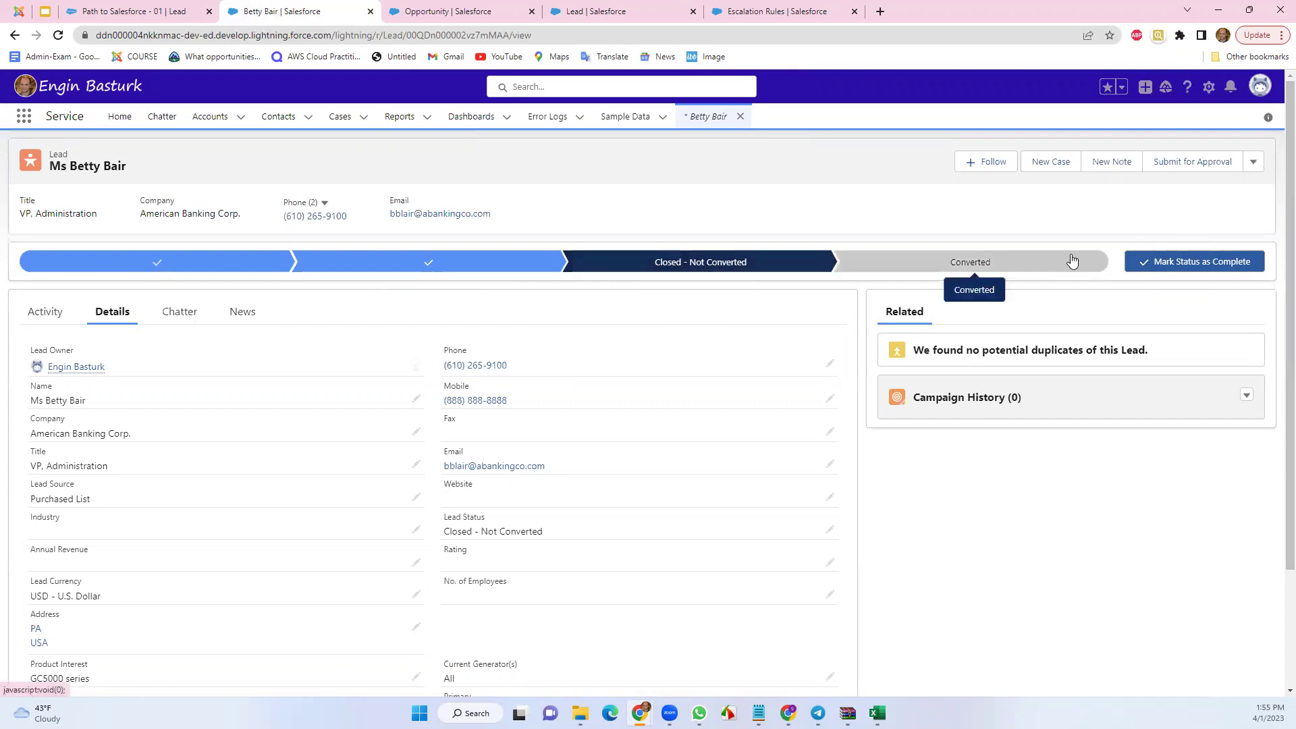
Open Convert Lead and remove the trailing period from the Account Name
left_click(1174, 264)
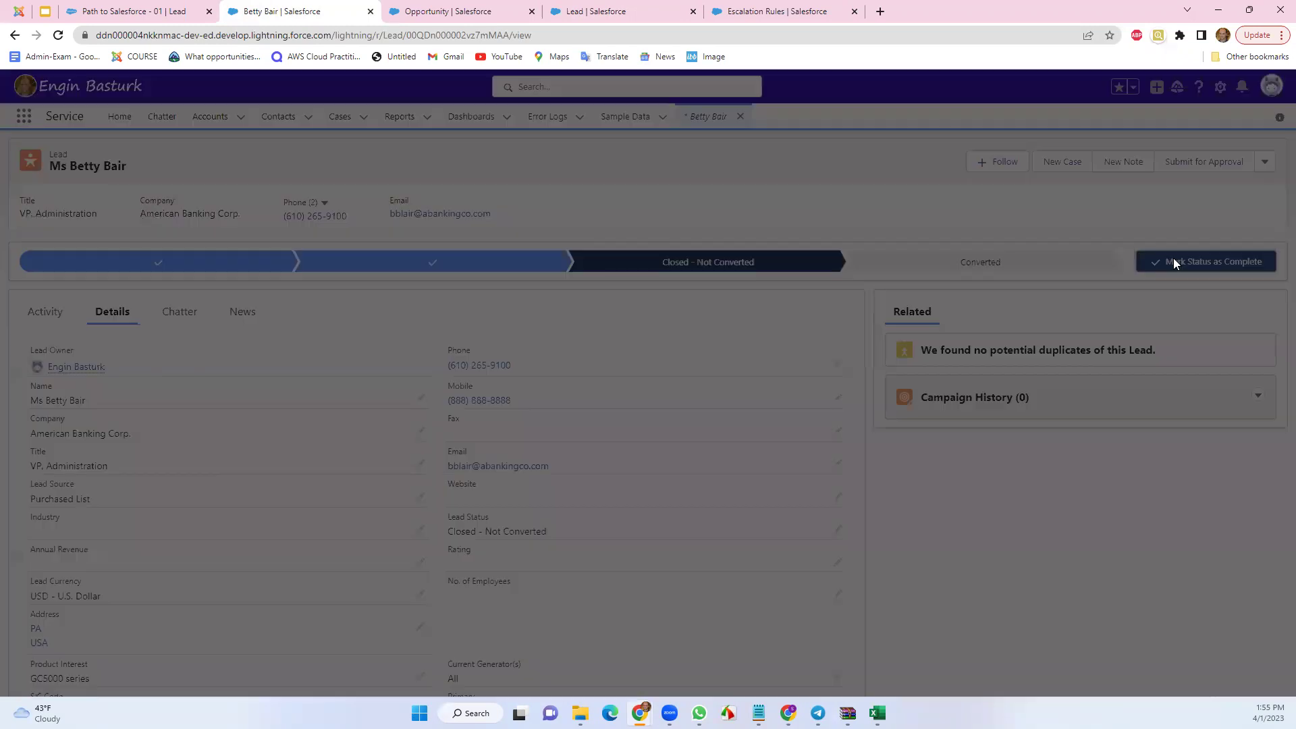
key("BackSpace")
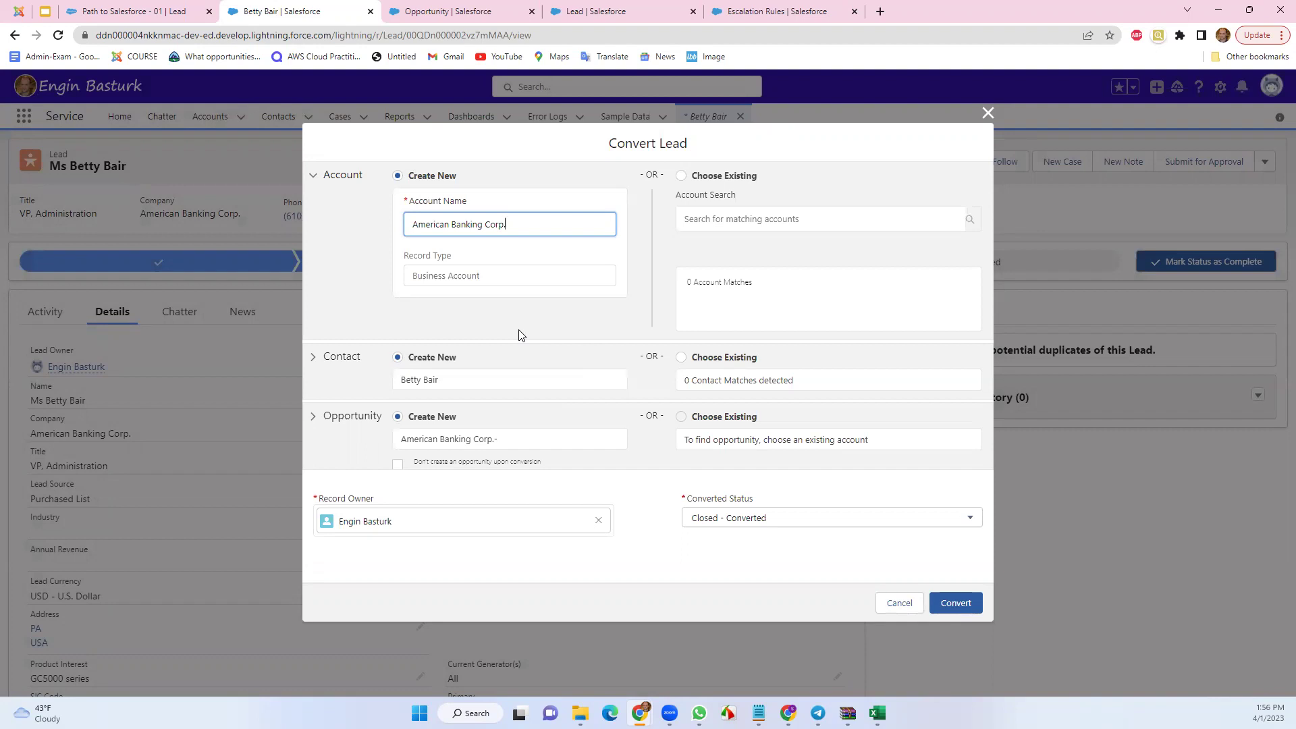
Keep the account name American Banking Corp. and create a new contact with salutation Ms
double_click(424, 226)
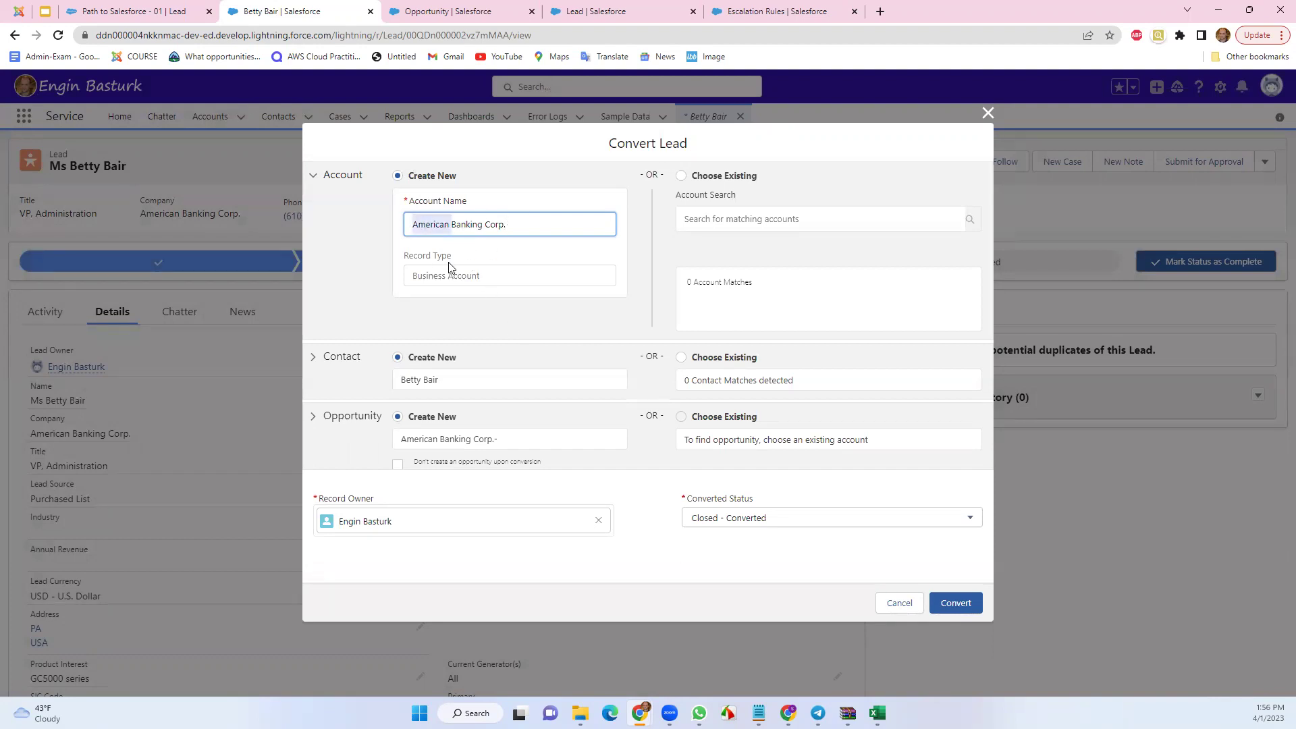
left_click(473, 241)
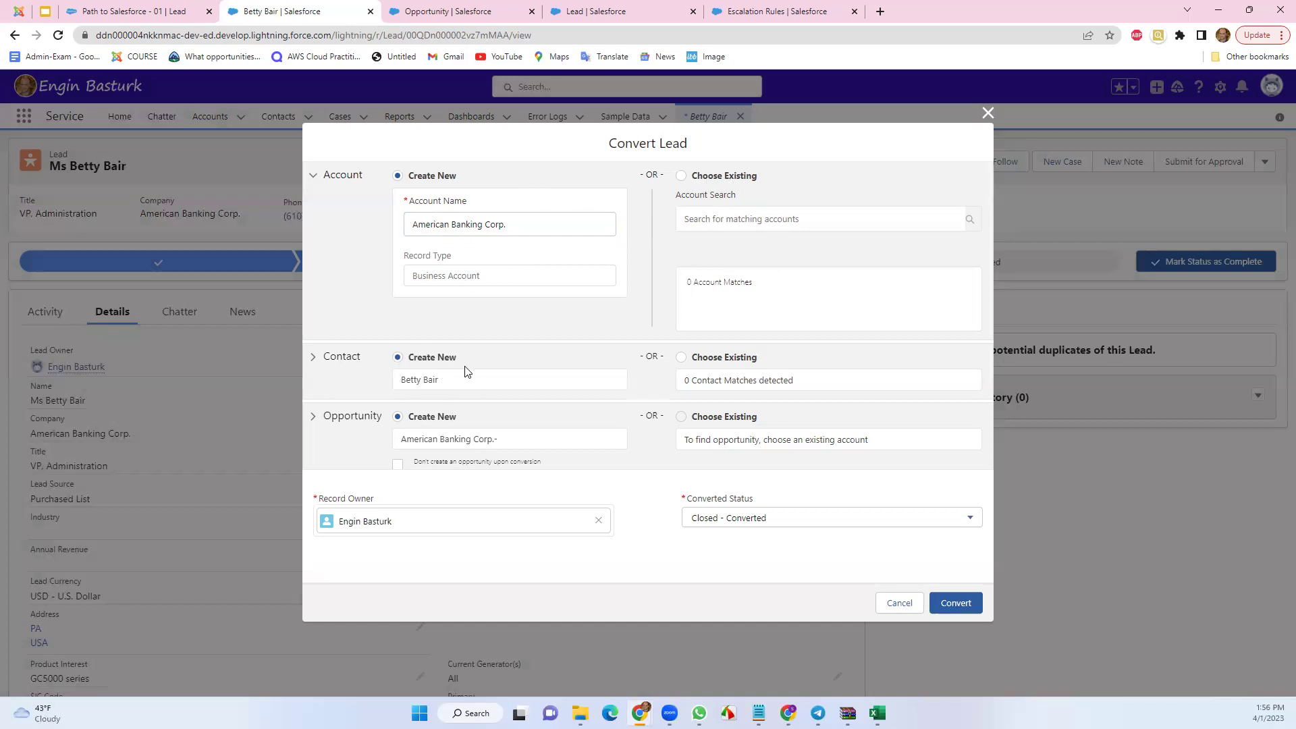
left_click(681, 357)
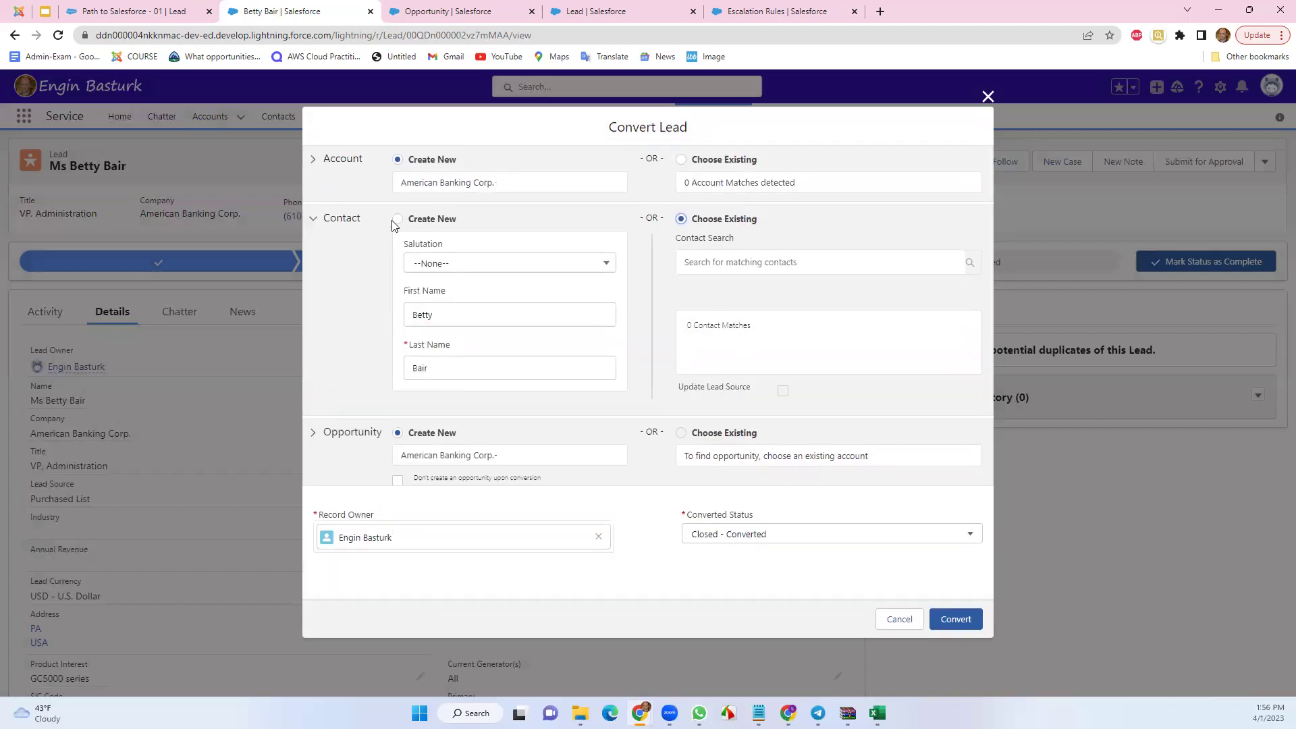
left_click(398, 220)
left_click(464, 270)
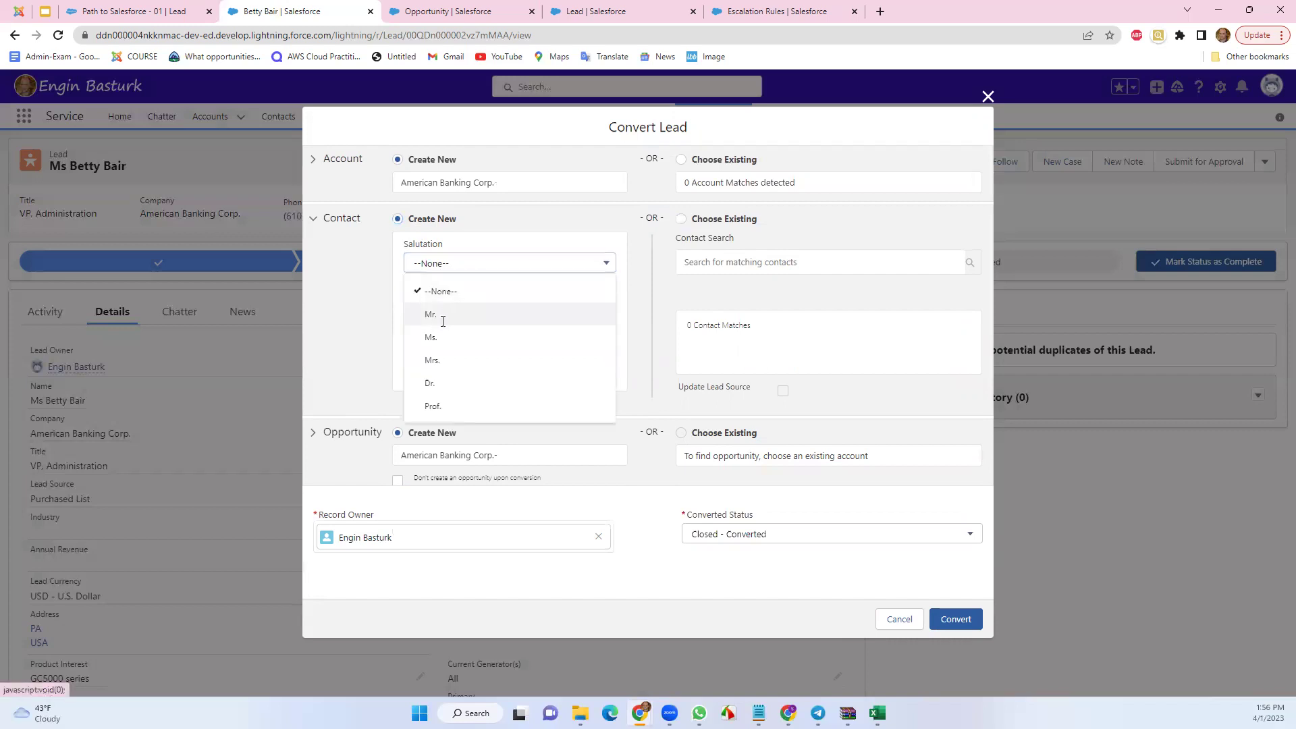
left_click(439, 315)
left_click(439, 265)
left_click(444, 338)
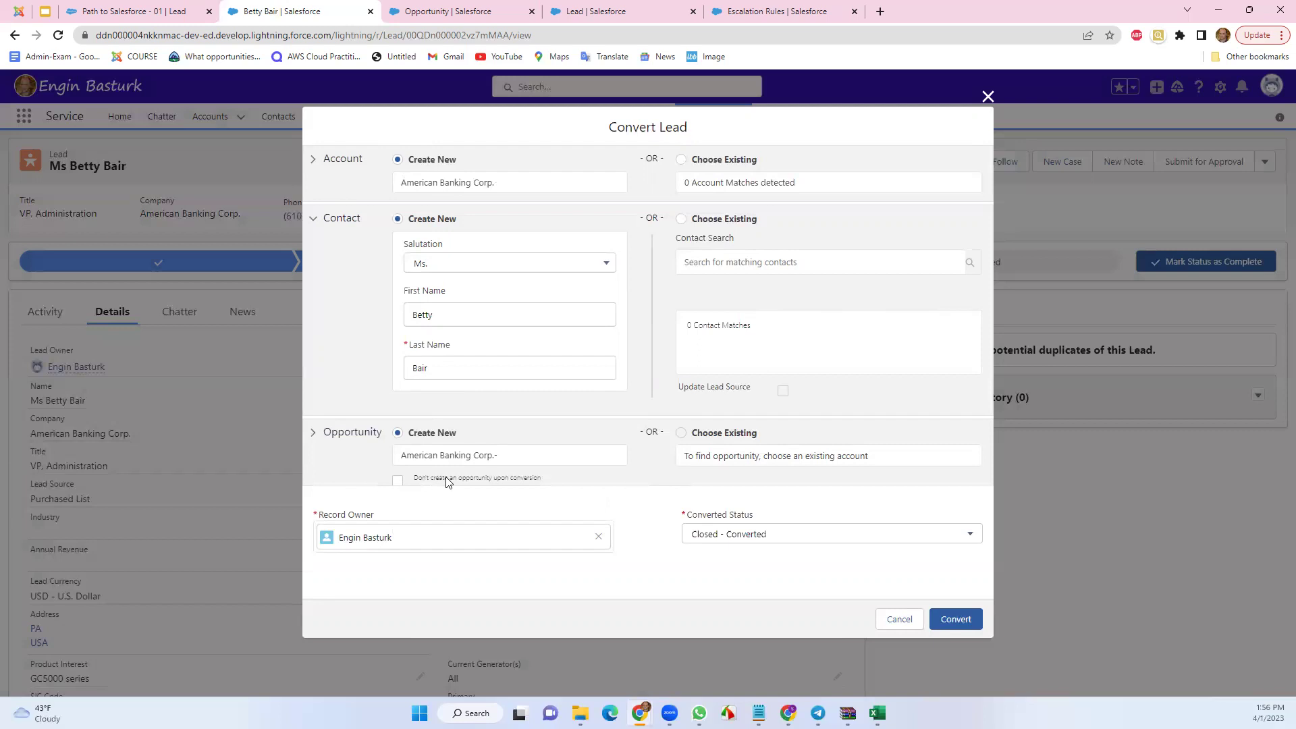
Leave opportunity creation enabled and convert the lead
left_click(398, 481)
left_click(399, 481)
left_click(966, 620)
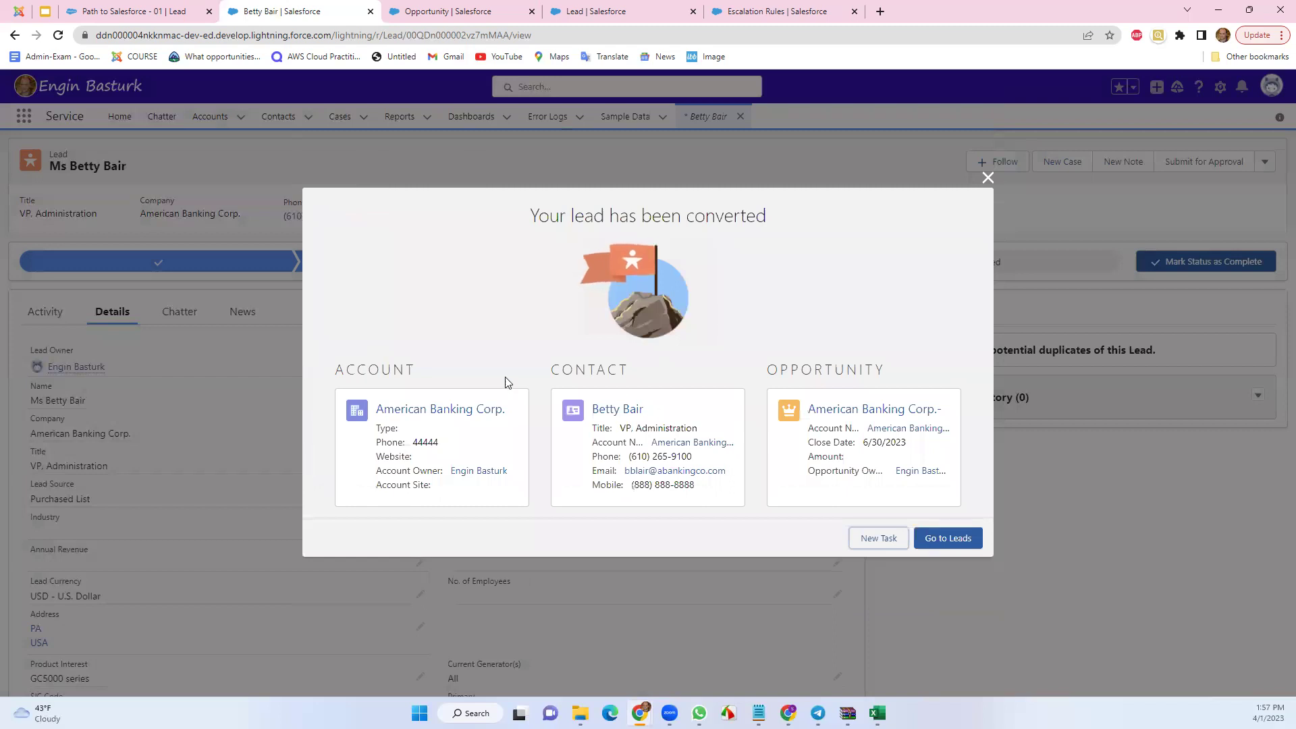
Review the new account, contact and opportunity in the summary, then go to Leads
left_click_drag(345, 372, 425, 376)
left_click_drag(550, 374, 631, 376)
left_click_drag(769, 371, 878, 375)
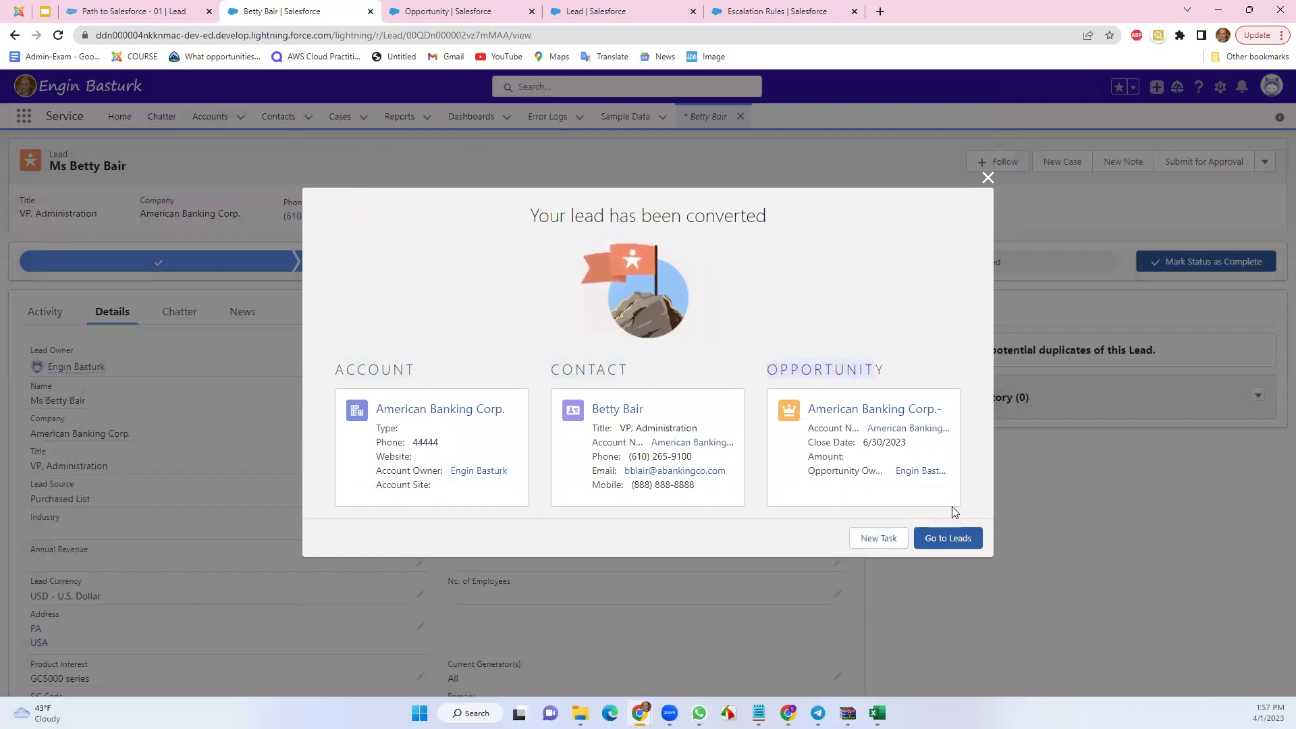
left_click(953, 545)
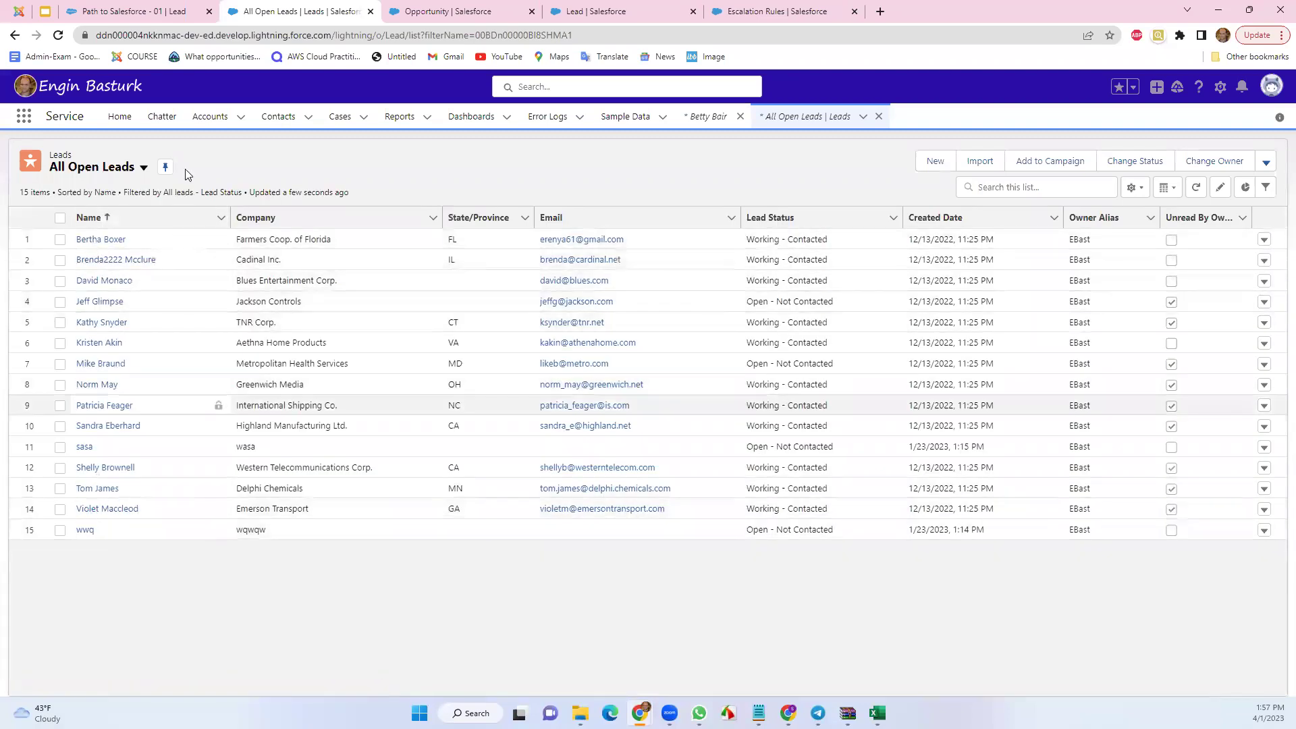
Check the Accounts and Contacts lists, then open Opportunities via App Launcher search 'opp'
left_click(212, 117)
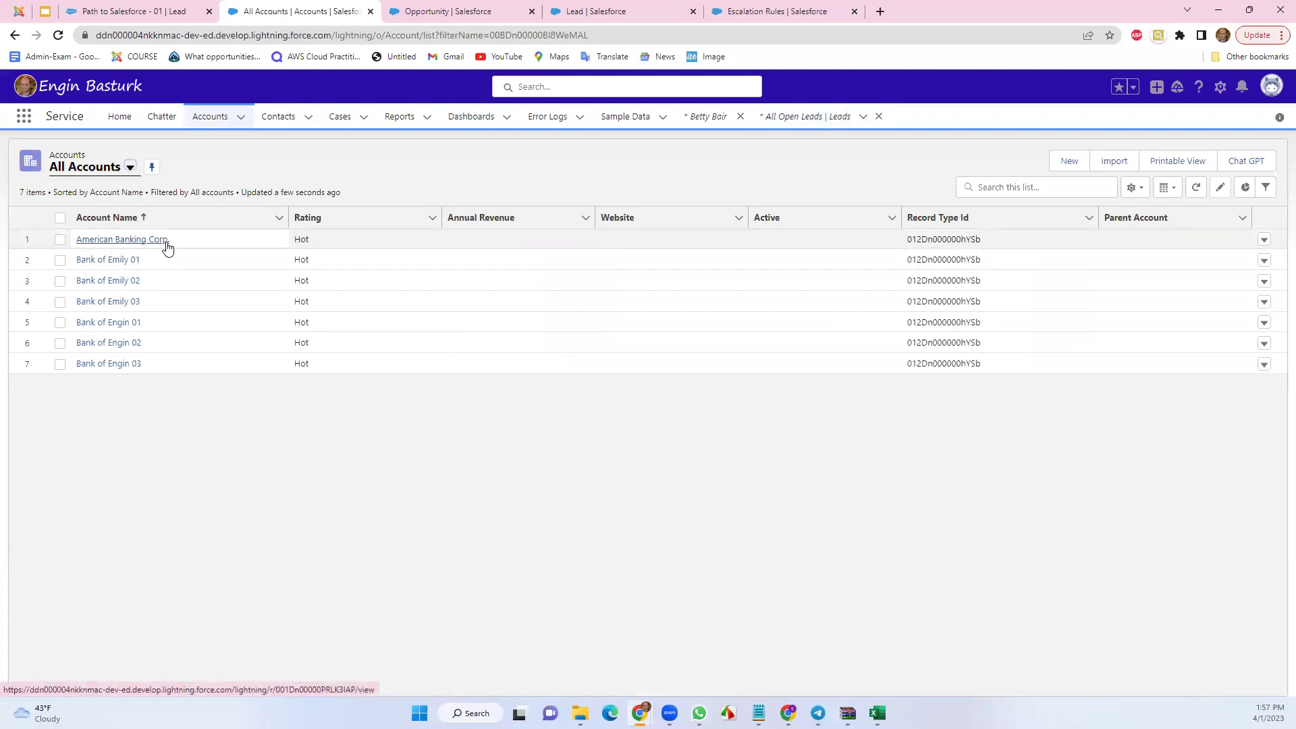
left_click(278, 117)
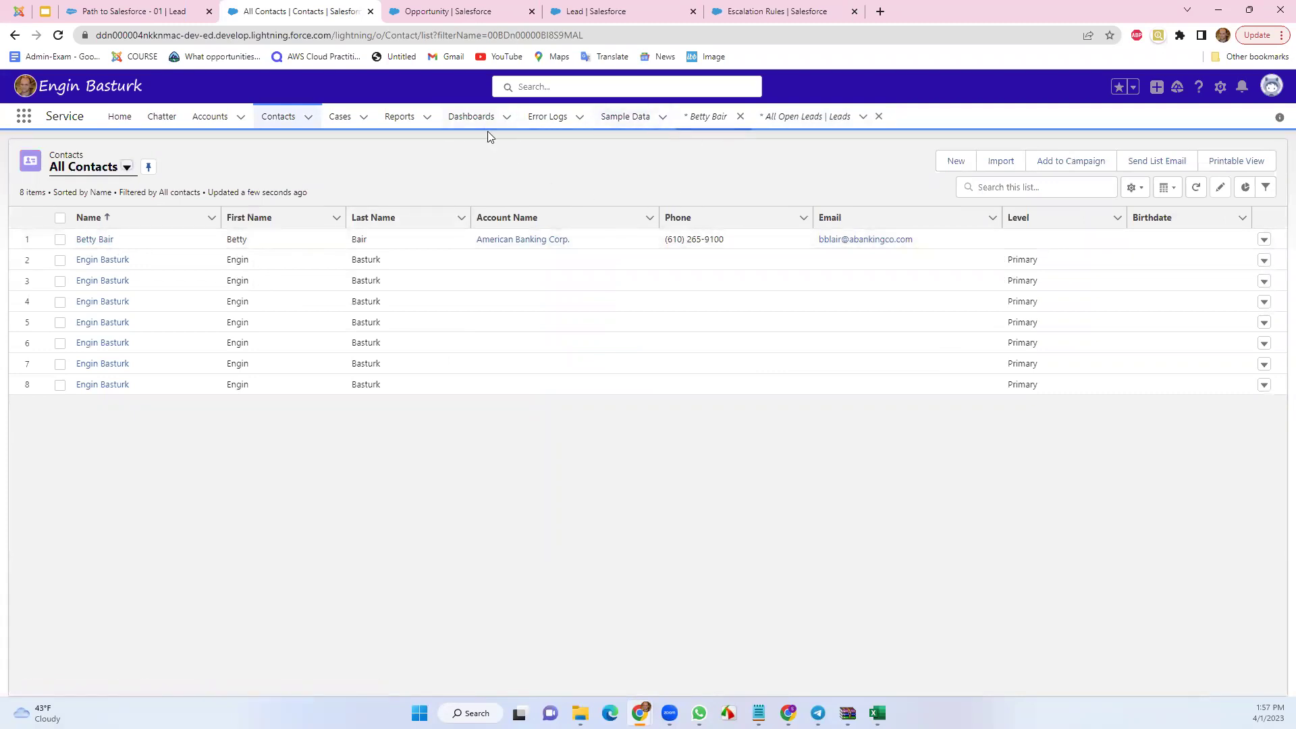
left_click(23, 118)
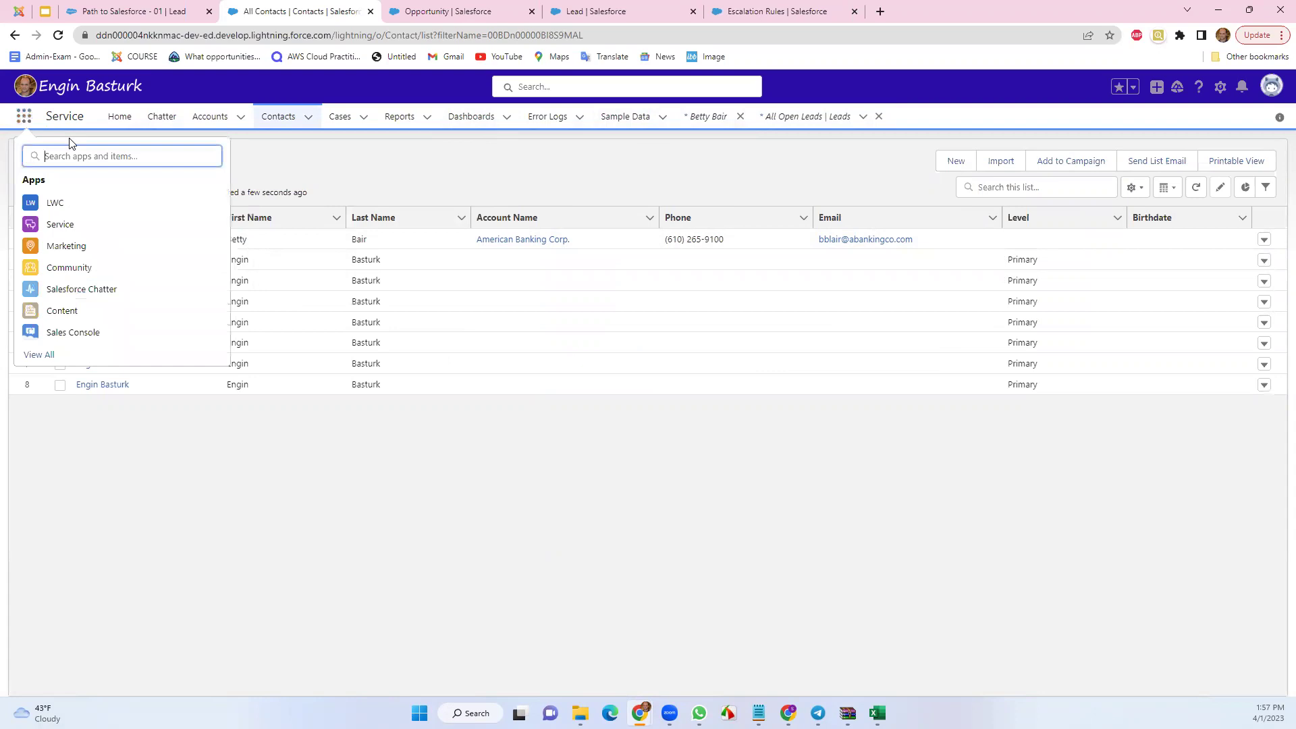
type("opp")
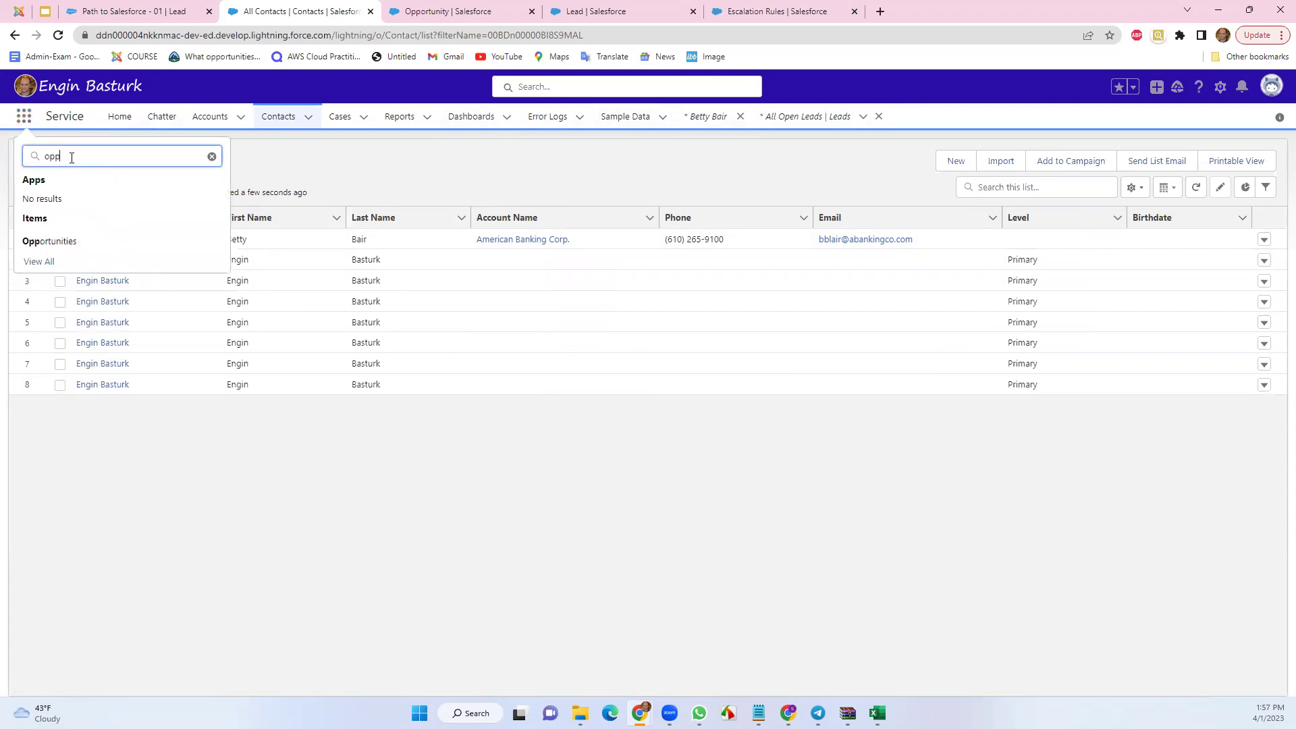
left_click(60, 241)
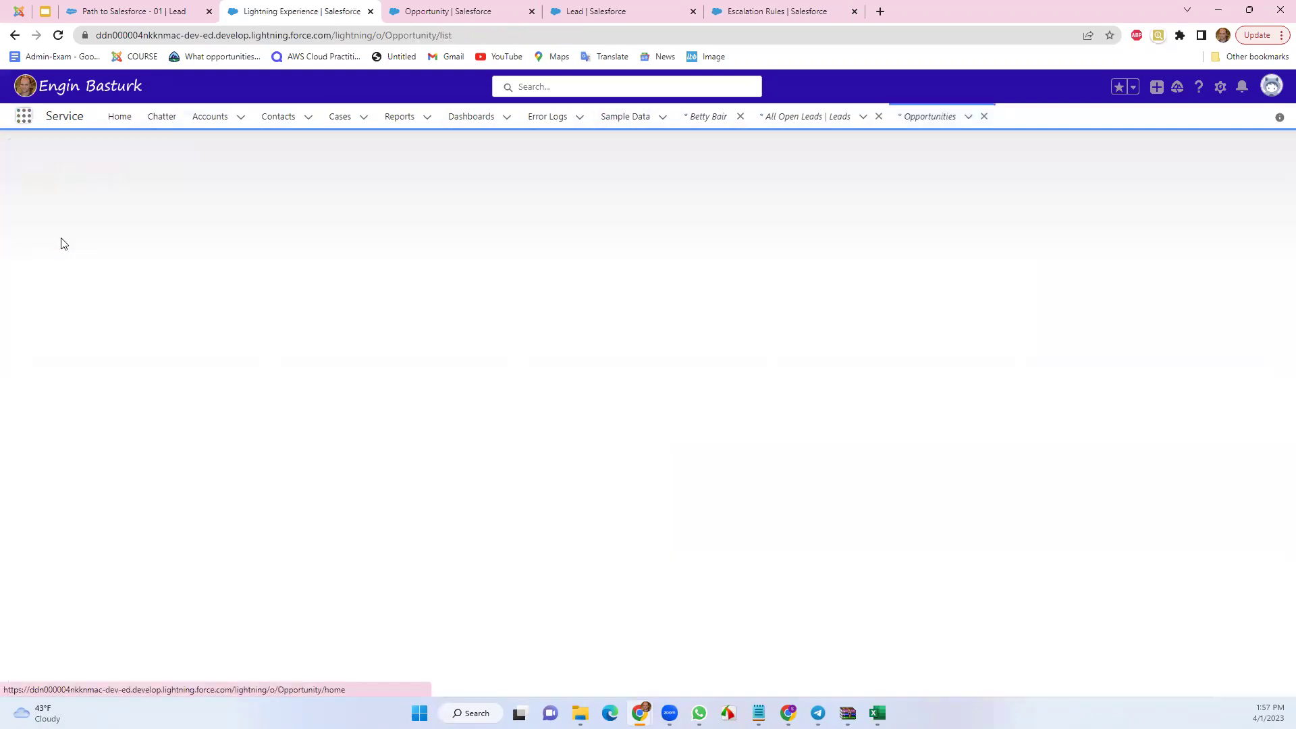